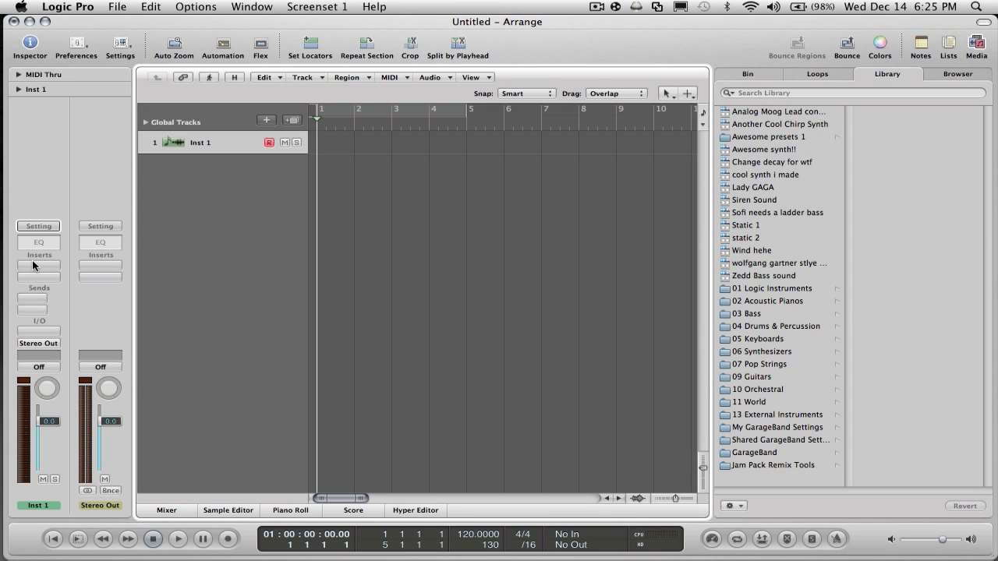
- Load the Ultrabeat (Drum Synth) plug-in as the instrument on the Inst 1 track
click(39, 331)
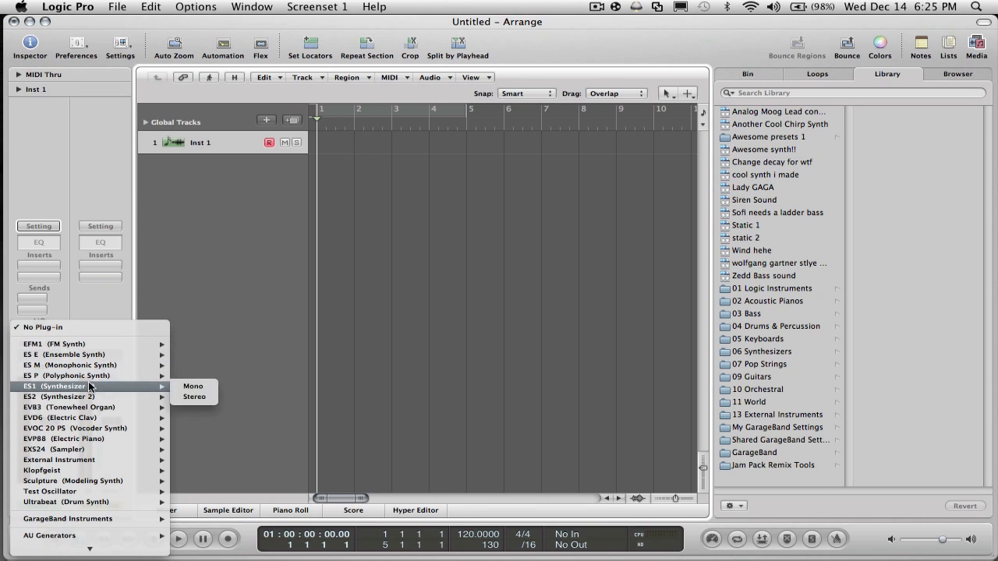
click(110, 300)
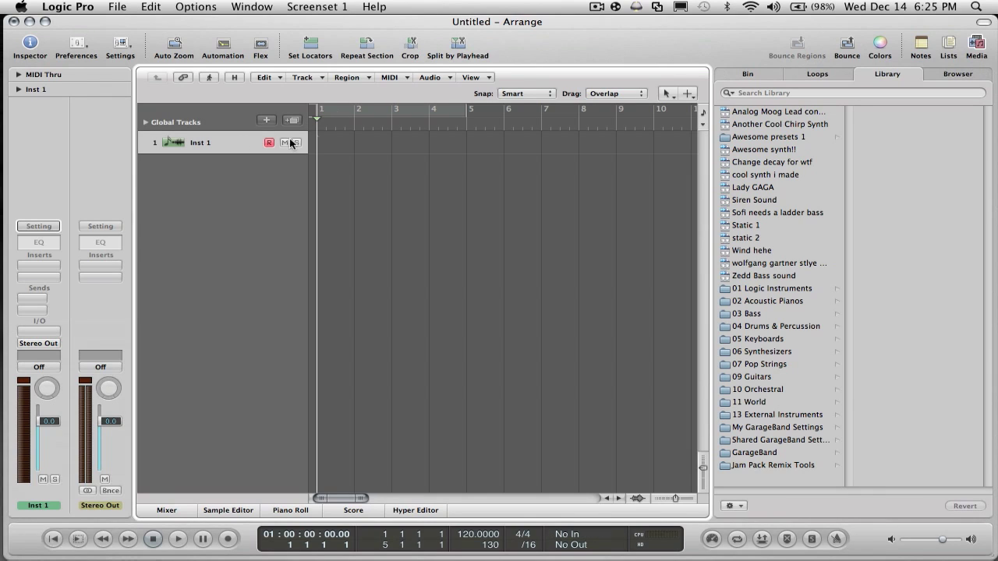
click(44, 333)
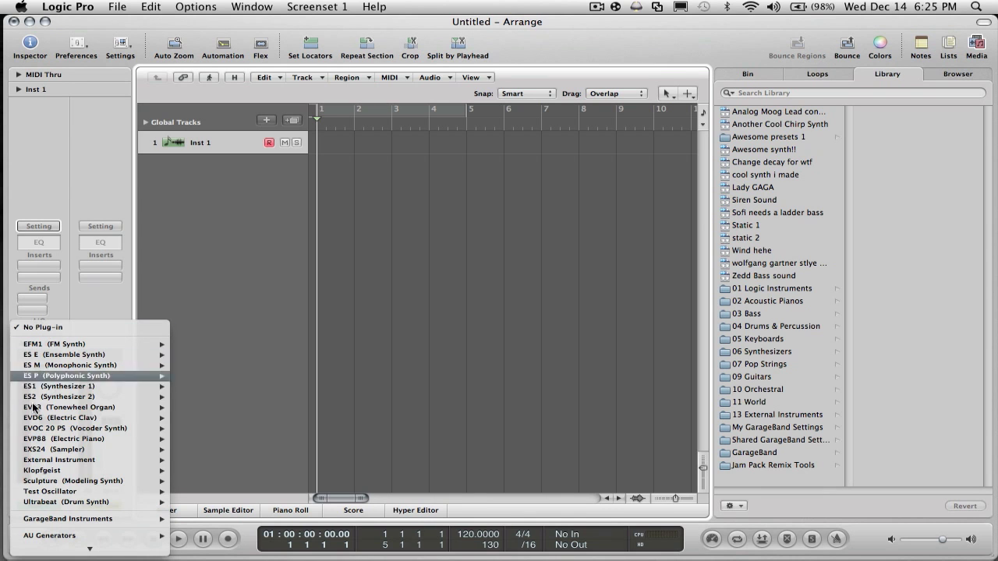
mouse_move(55, 504)
click(195, 502)
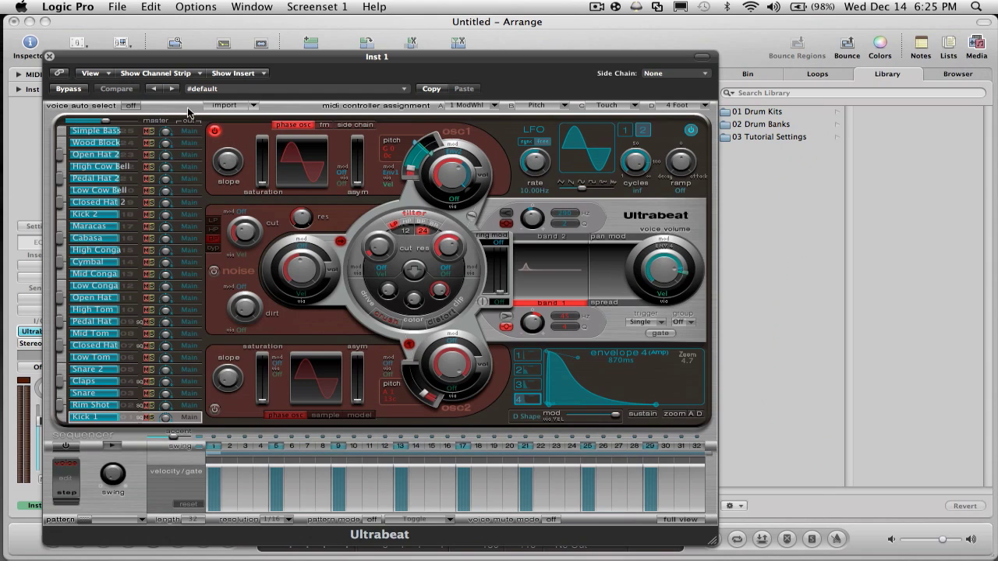
- Turn on Ultrabeat's step sequencer, audition its pattern with Kick 1 soloed, and close the plug-in window
click(152, 418)
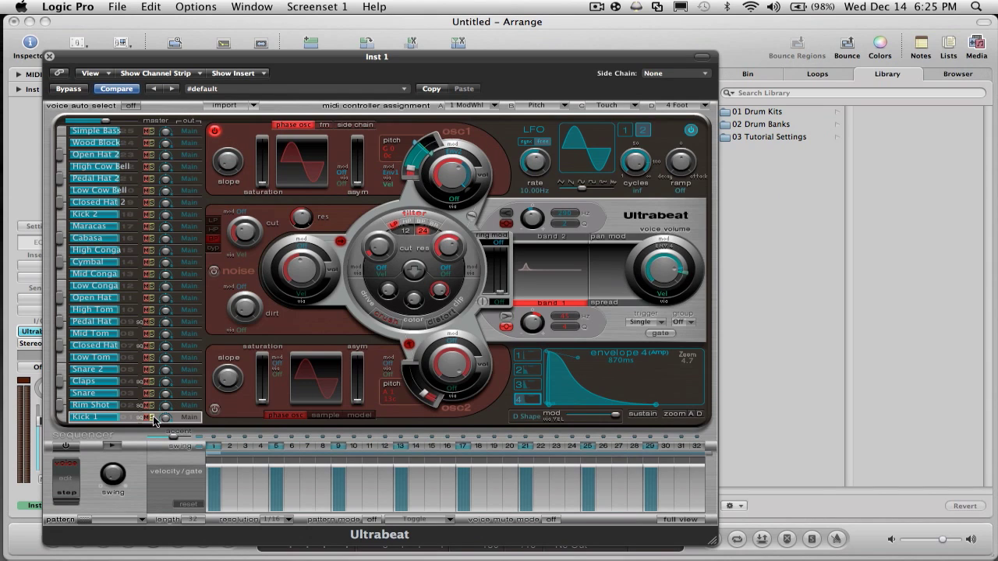
click(109, 445)
click(110, 446)
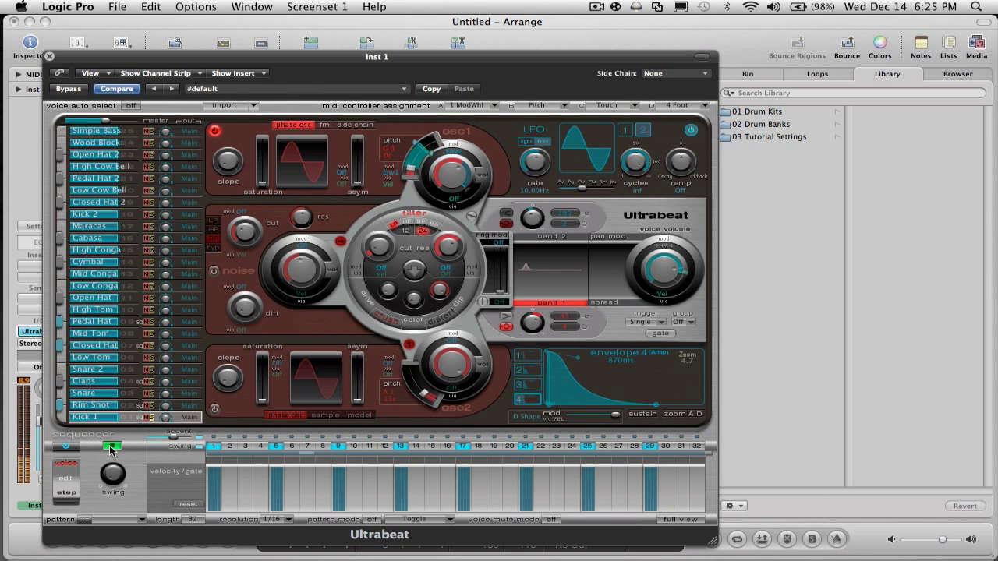
click(110, 445)
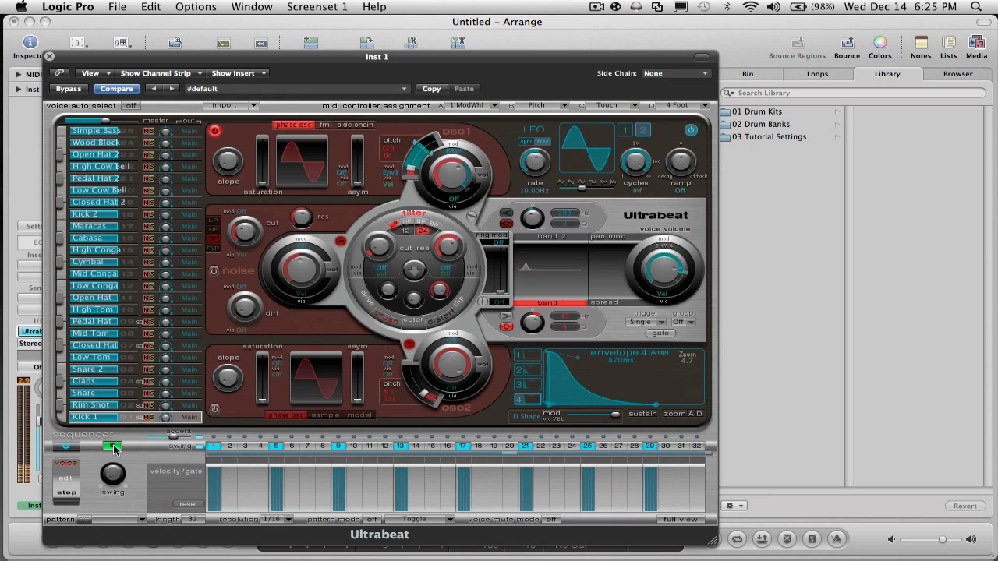
click(113, 444)
click(152, 417)
click(49, 57)
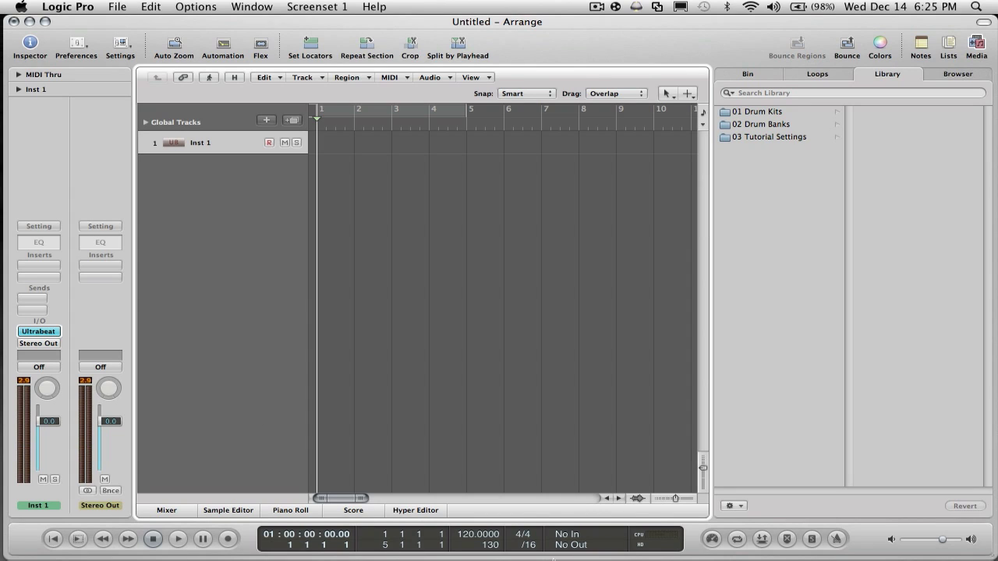
- Set the project tempo to 130 and play the project from the start to audition the Ultrabeat pattern
mouse_move(468, 539)
mouse_down()
mouse_move(467, 513)
mouse_move(468, 521)
mouse_up()
key(space)
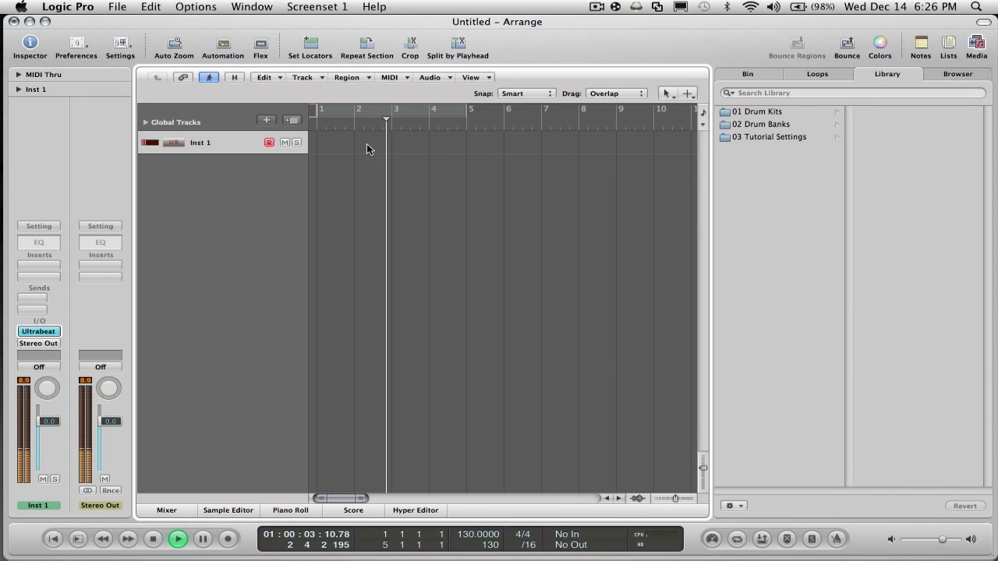
key(space)
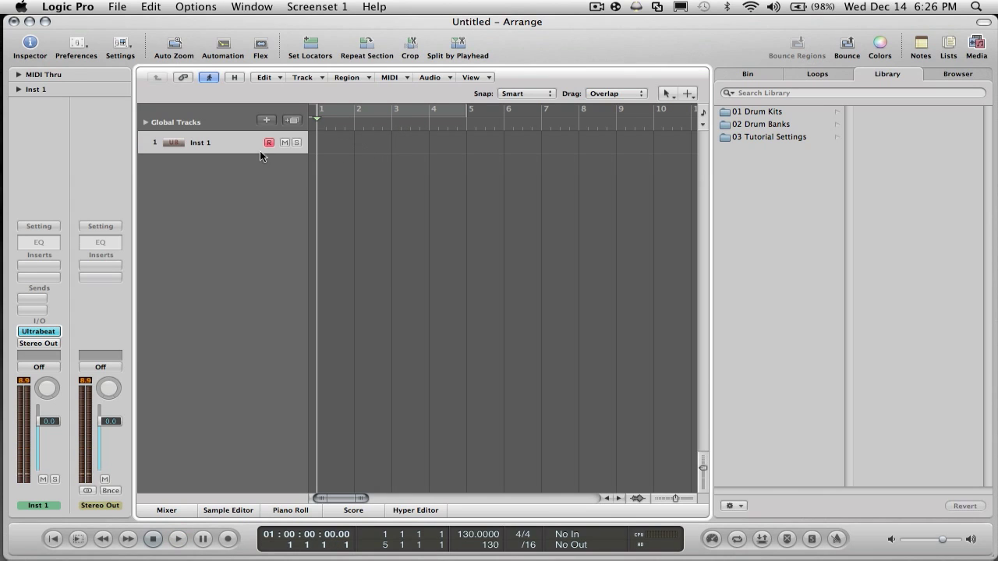
key(space)
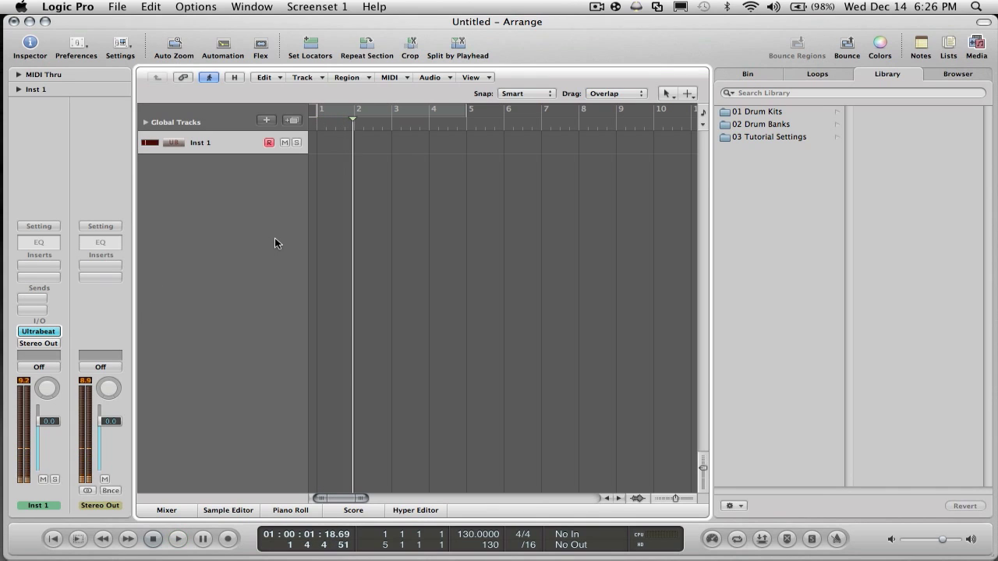
key(space)
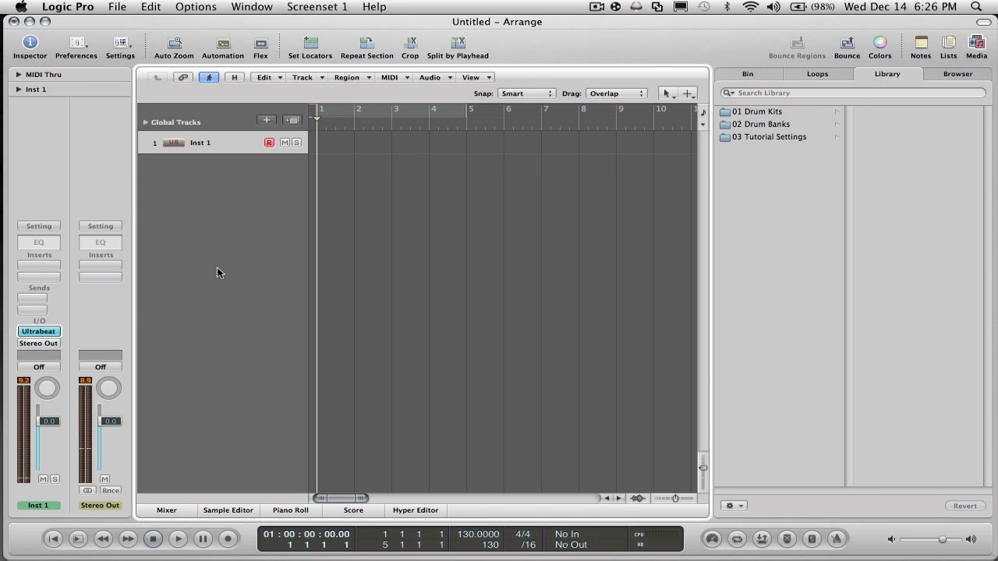
- Route the Inst 1 channel's output to Bus 1 instead of the stereo output
click(48, 346)
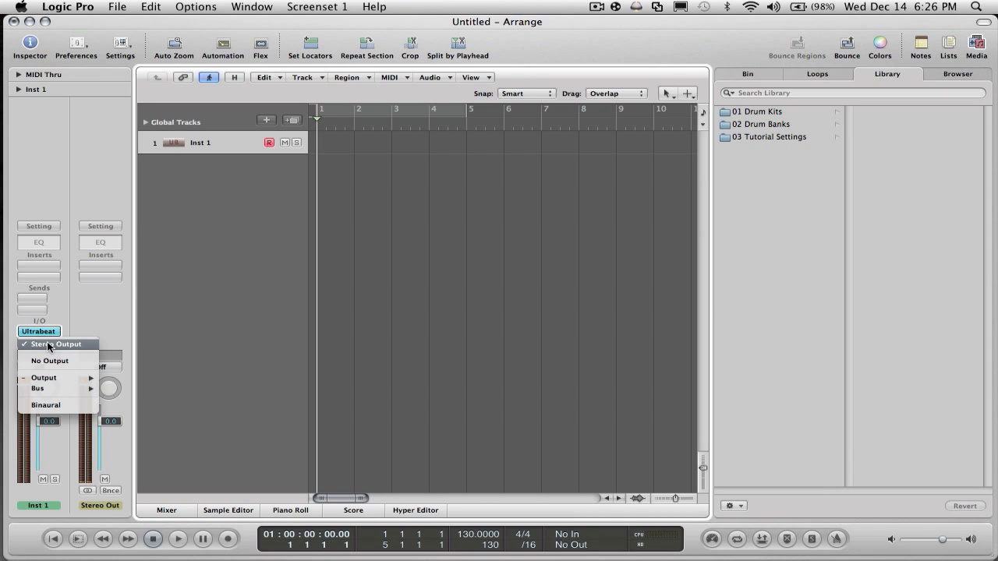
mouse_move(54, 390)
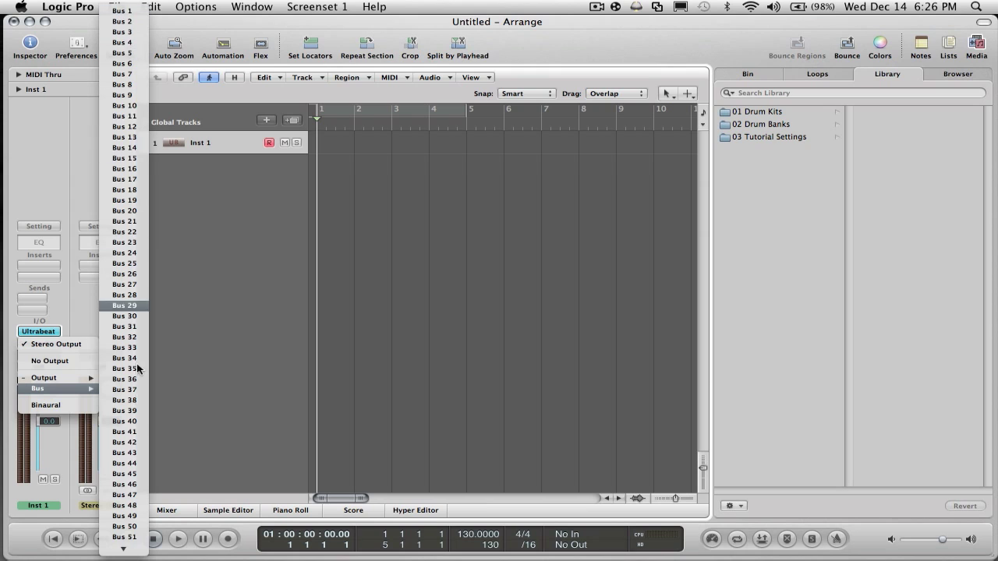
mouse_move(124, 555)
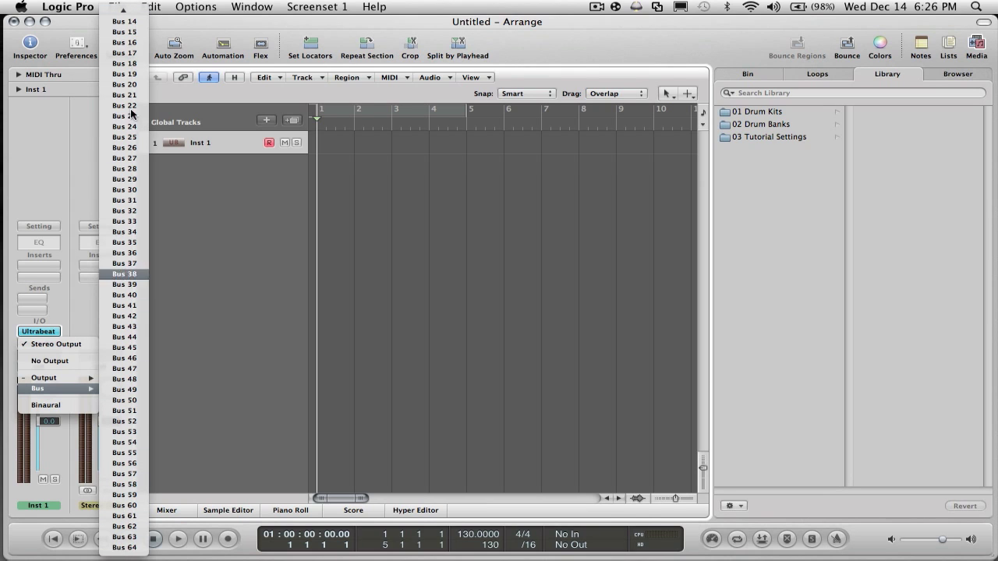
click(122, 11)
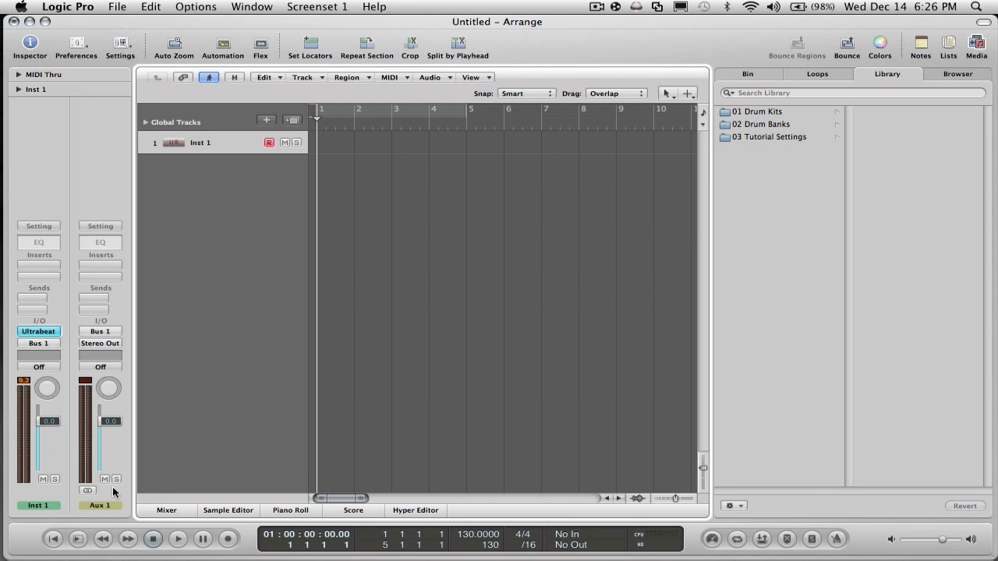
- Mute the Aux 1 channel, then check the channel routing in the Mixer and by playing the project
click(104, 478)
click(165, 511)
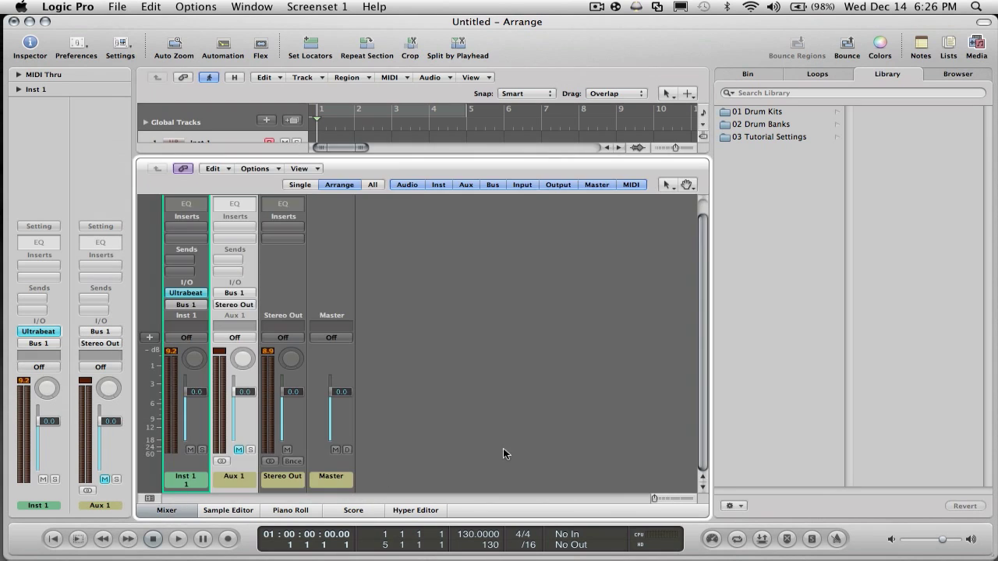
click(167, 510)
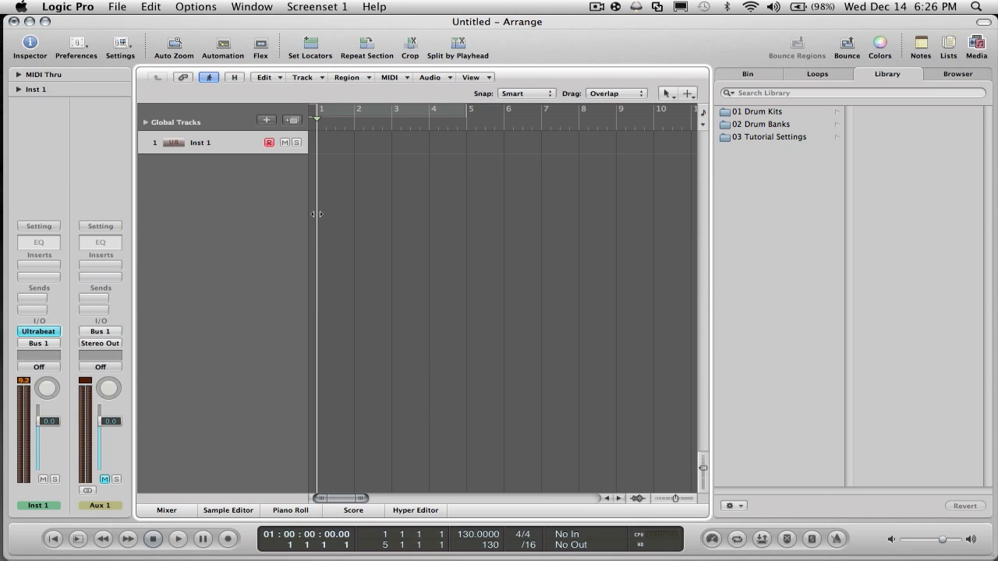
key(space)
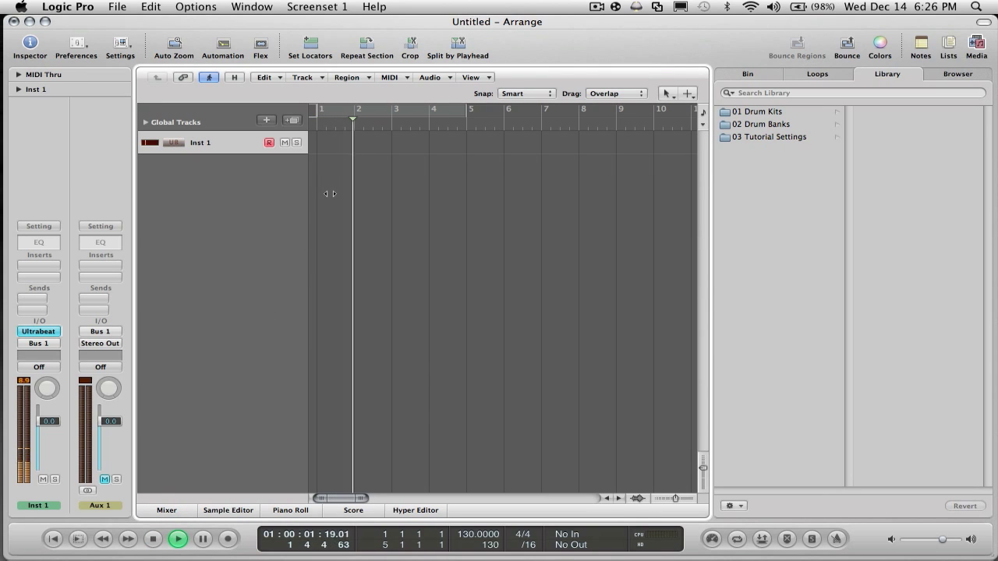
key(space)
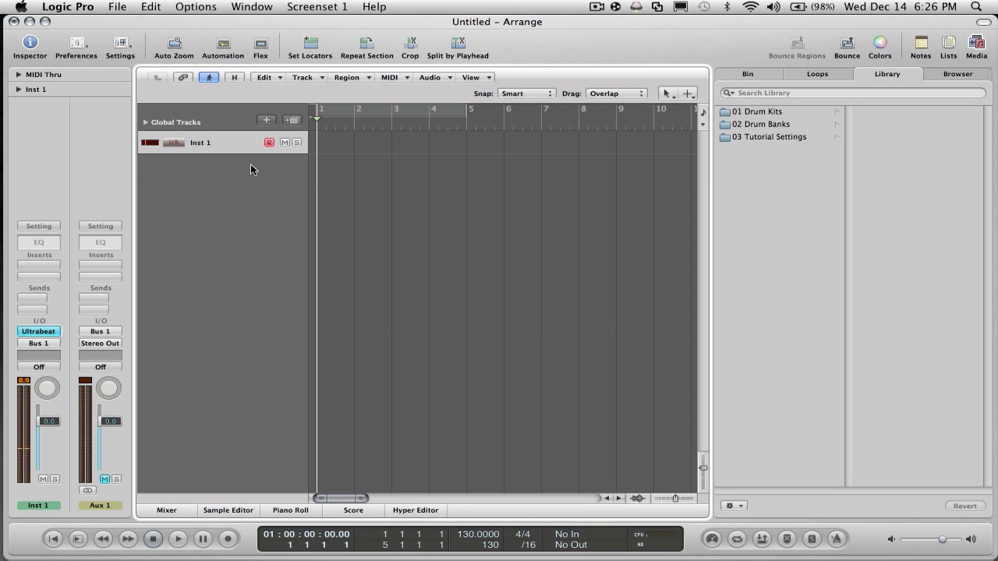
- Add a second software instrument track and load the Wind hehe channel strip setting on it
double_click(218, 198)
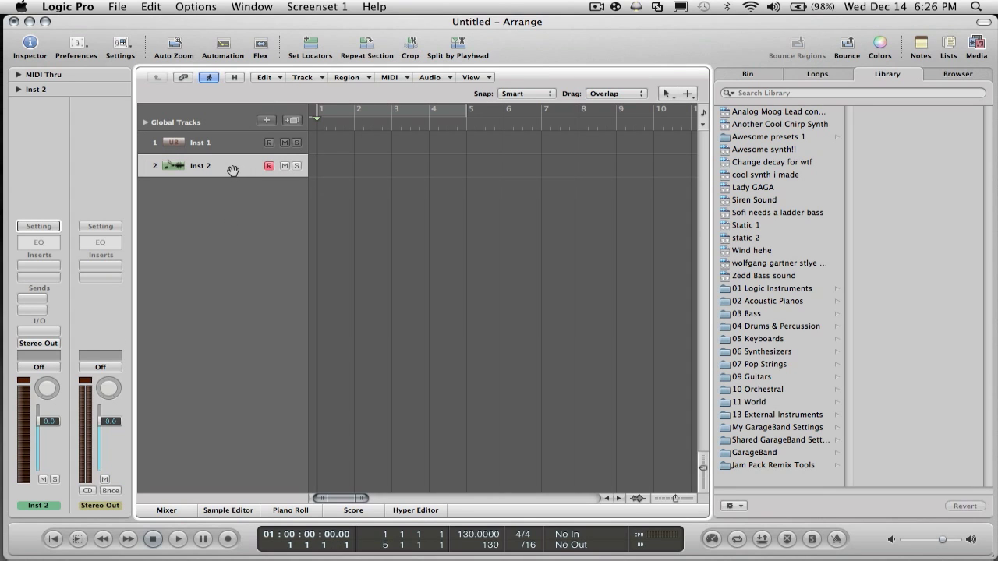
click(301, 79)
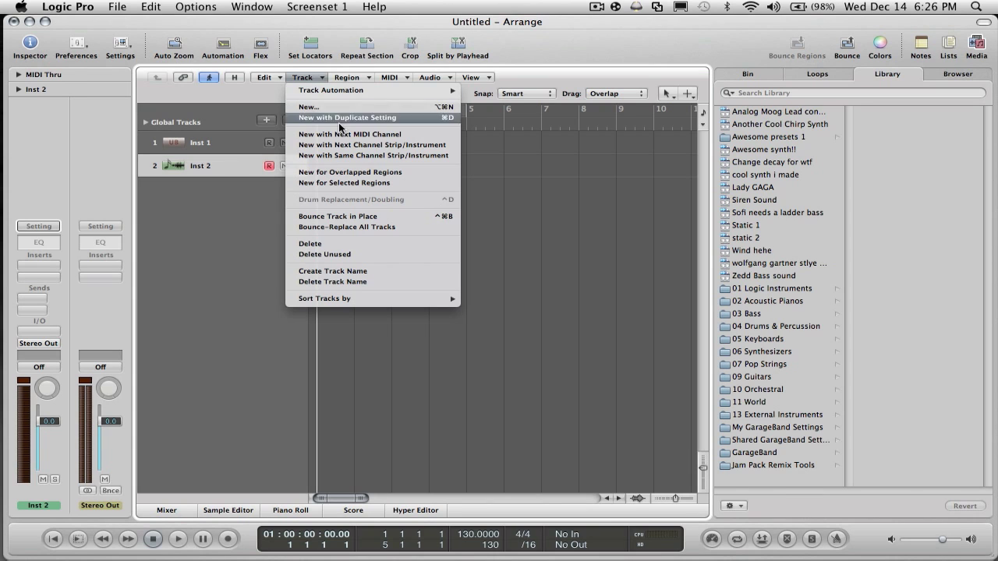
click(230, 93)
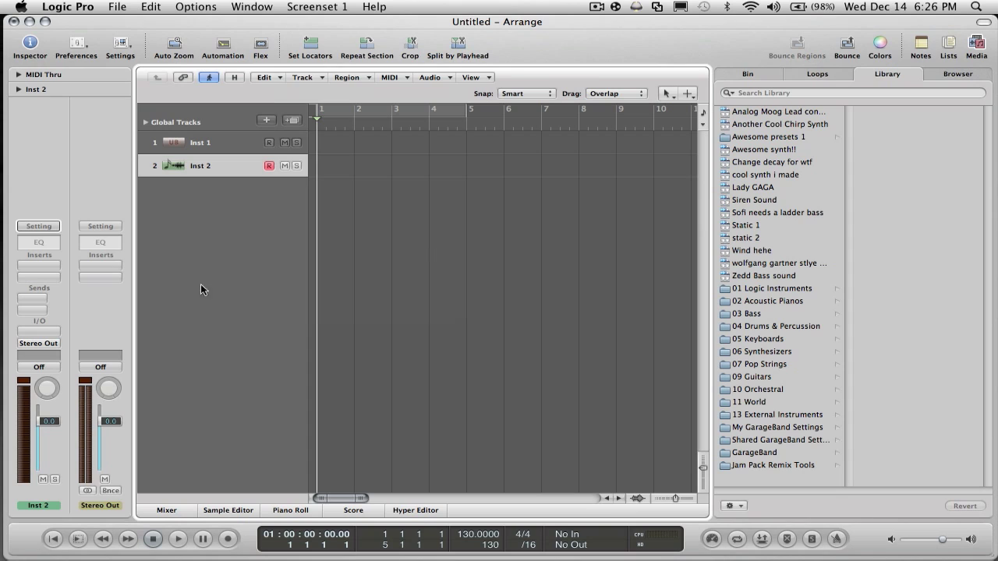
click(17, 89)
click(17, 89)
click(762, 251)
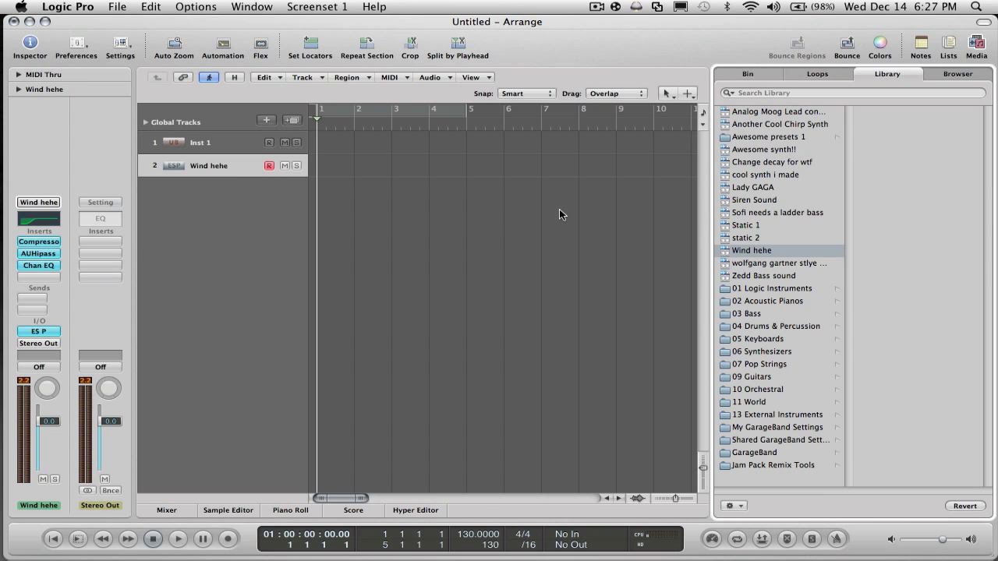
- Lower the release slightly in the Wind hehe track's ES P synth and close the plug-in window
click(49, 333)
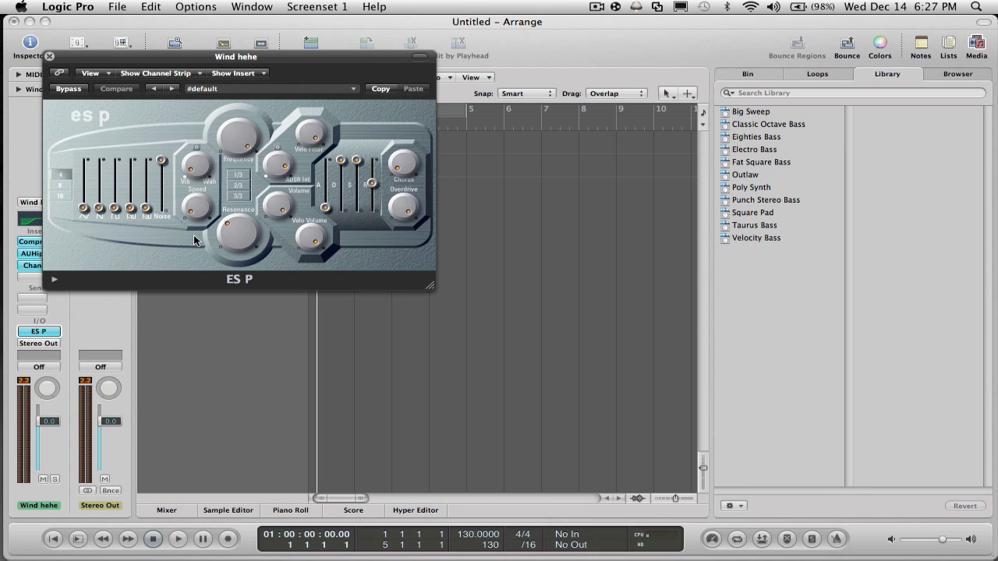
click(50, 335)
mouse_move(60, 371)
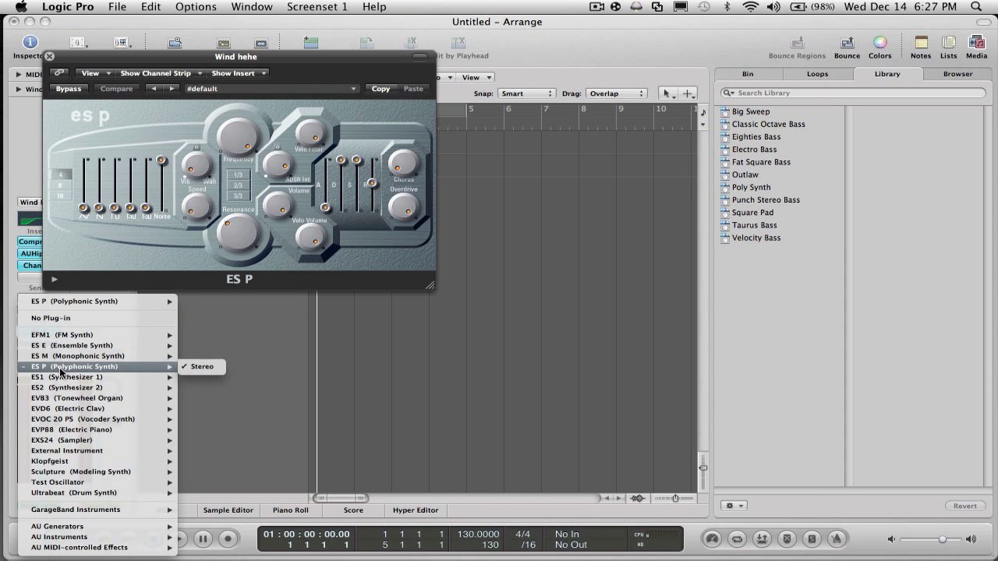
click(244, 348)
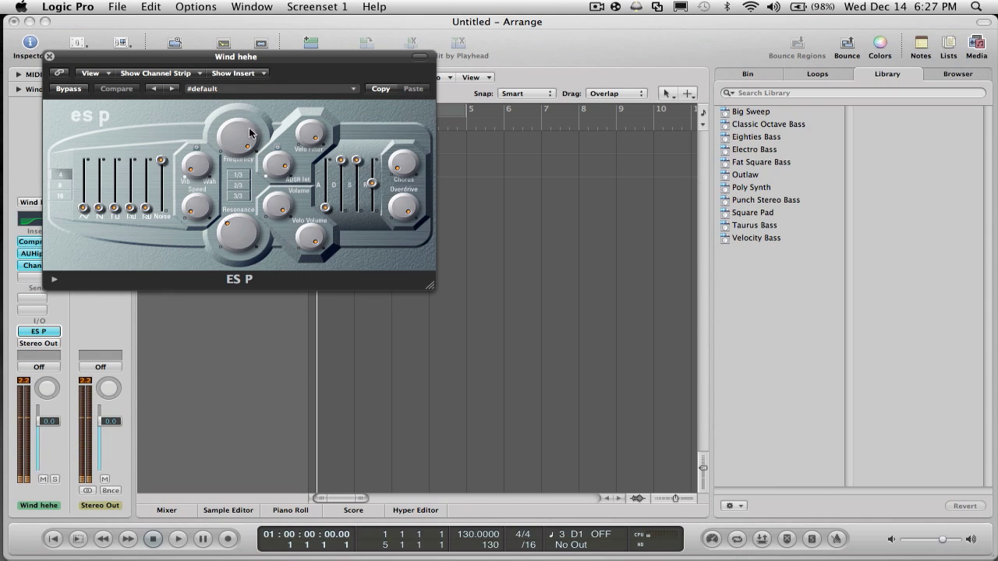
drag(376, 188, 376, 190)
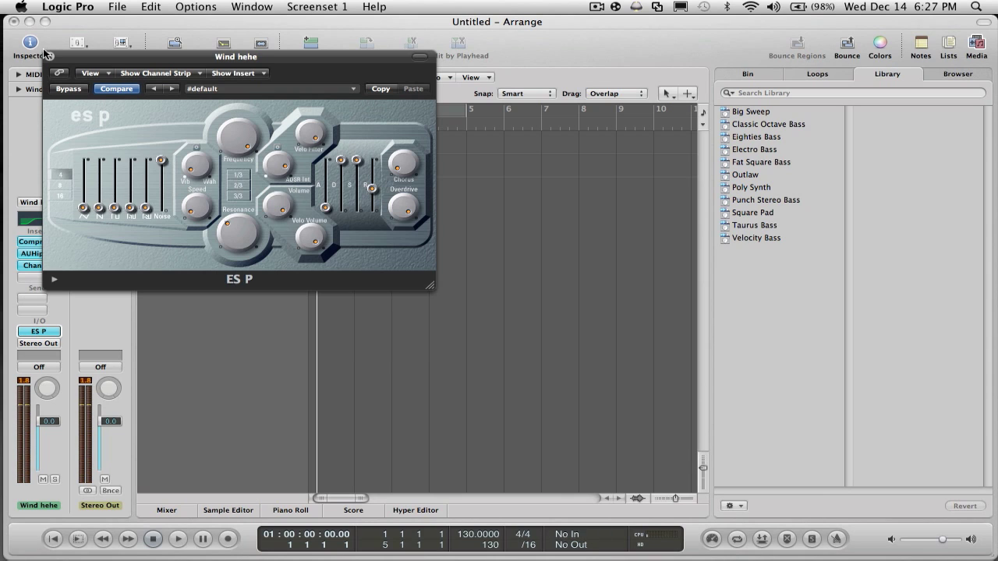
click(48, 57)
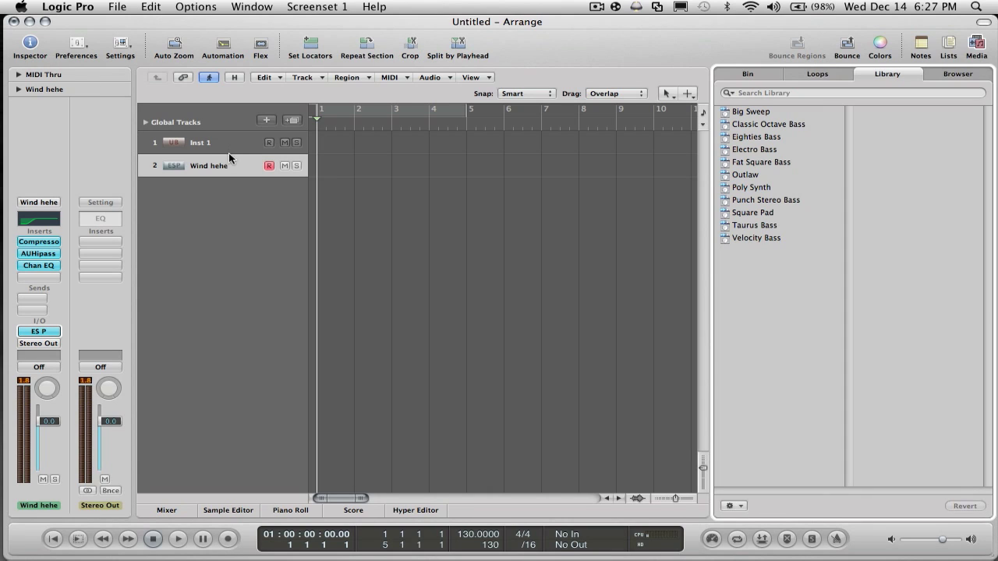
- Play the project with the wind synth alongside the muted kick and return the playhead to the start
key(space)
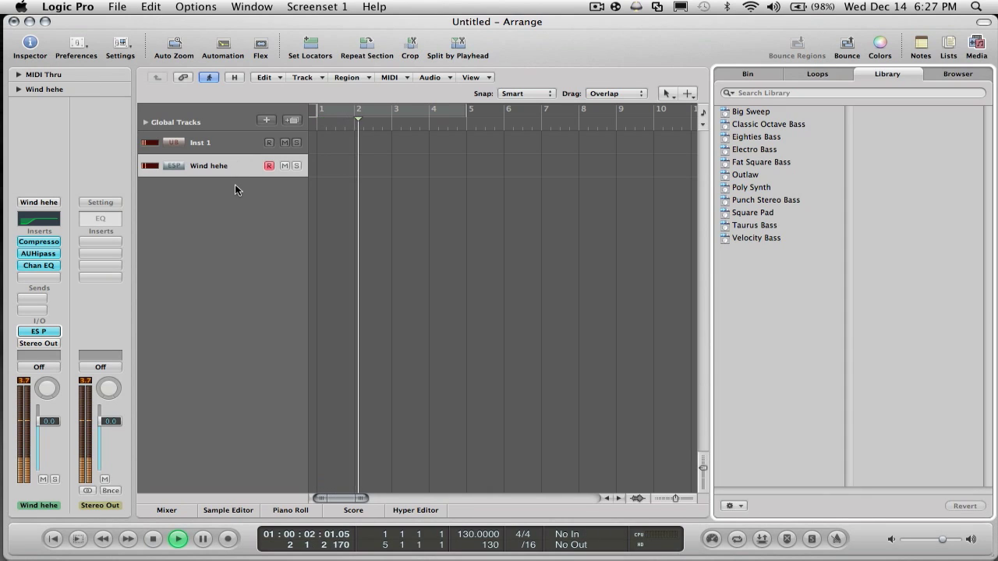
key(space)
key(Return)
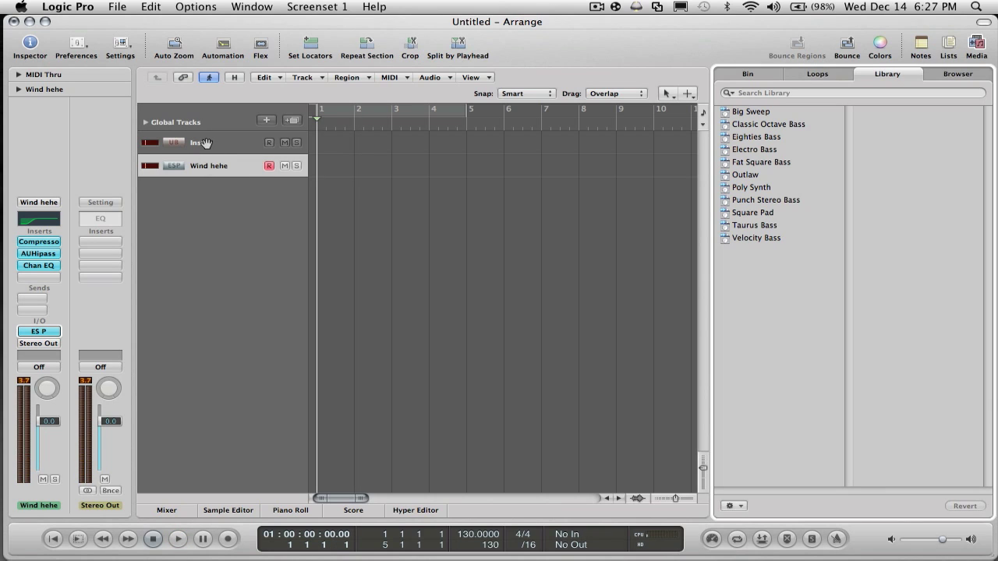
click(188, 214)
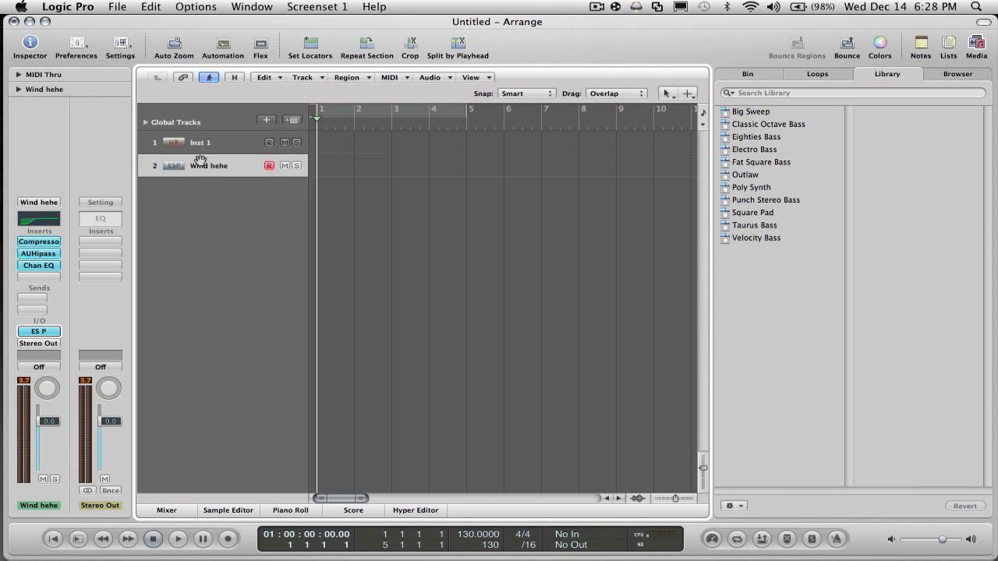
- Check the Inst 1 channel's routing, then open the Compressor on the Wind hehe track
click(197, 155)
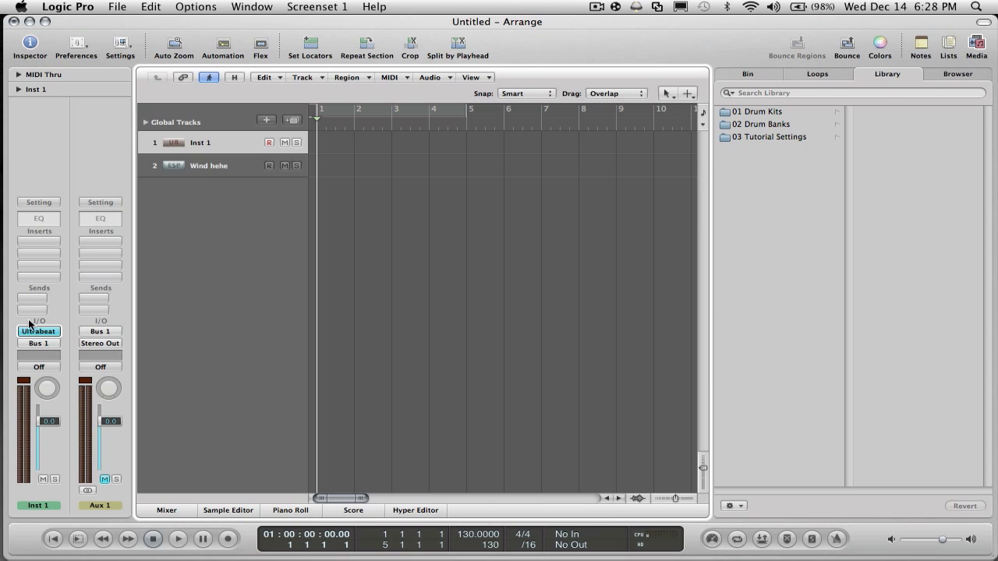
click(227, 171)
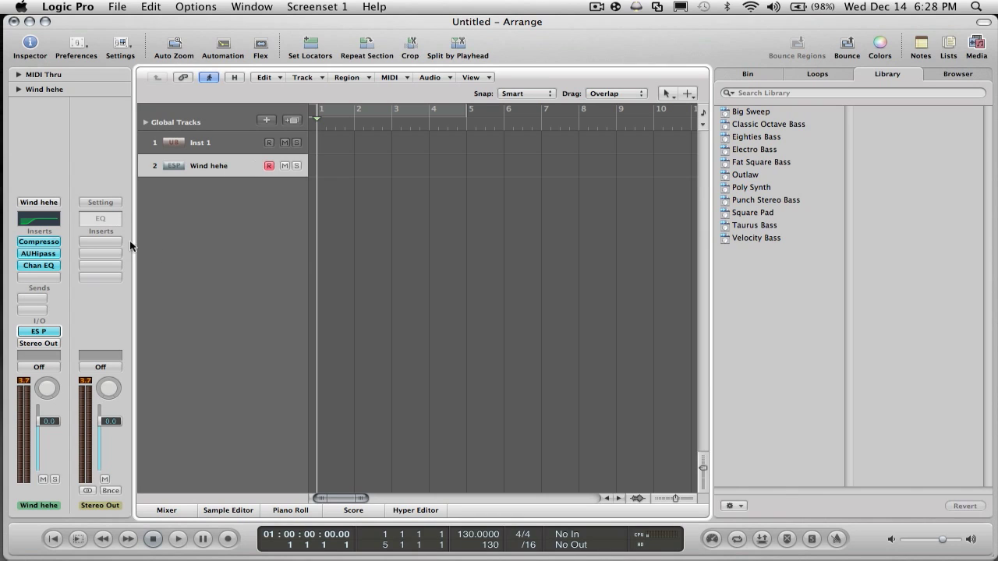
click(48, 244)
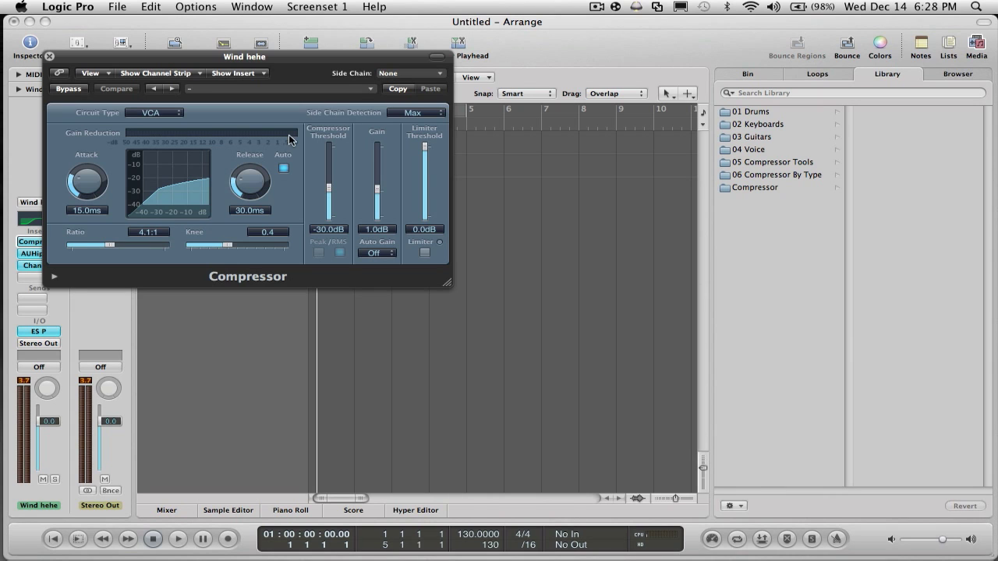
drag(251, 60, 315, 226)
- Create an empty MIDI region at bar 1 on the Wind hehe track and open it in the Piano Roll
right_click(340, 164)
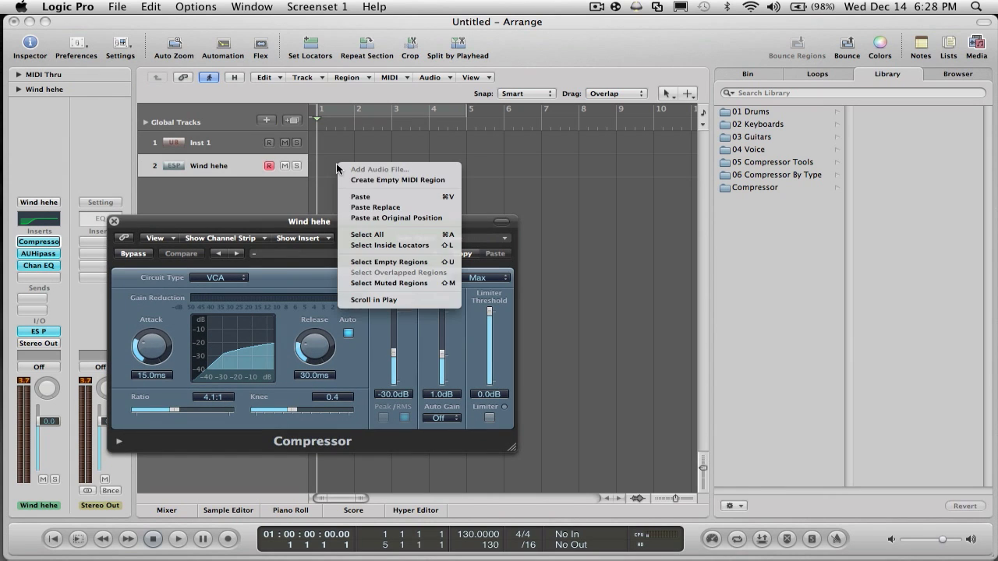
click(355, 183)
double_click(339, 171)
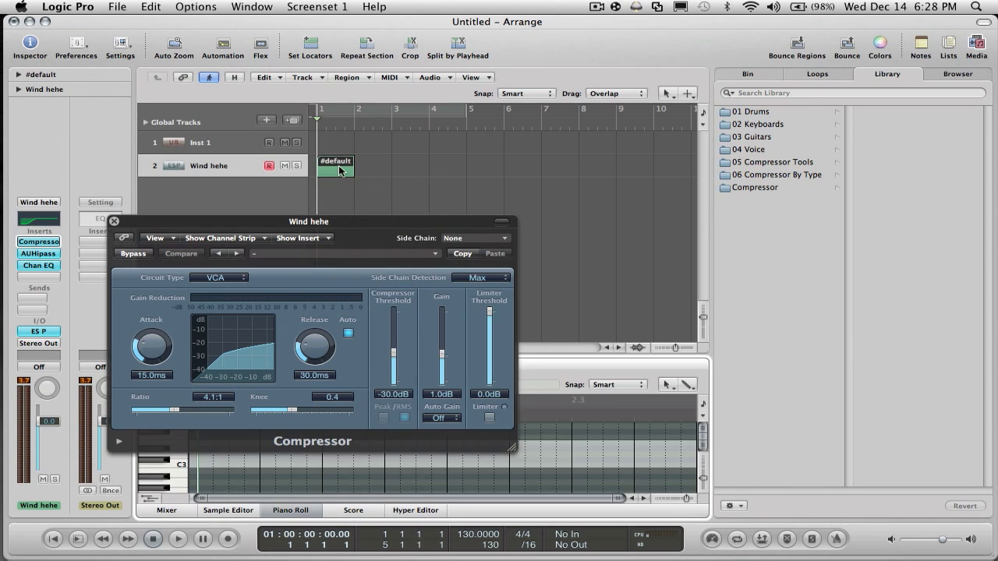
- Draw a D#2 note filling bar 1 of the Wind hehe region and close the Piano Roll
drag(296, 224, 331, 90)
scroll(267, 439, down, 3)
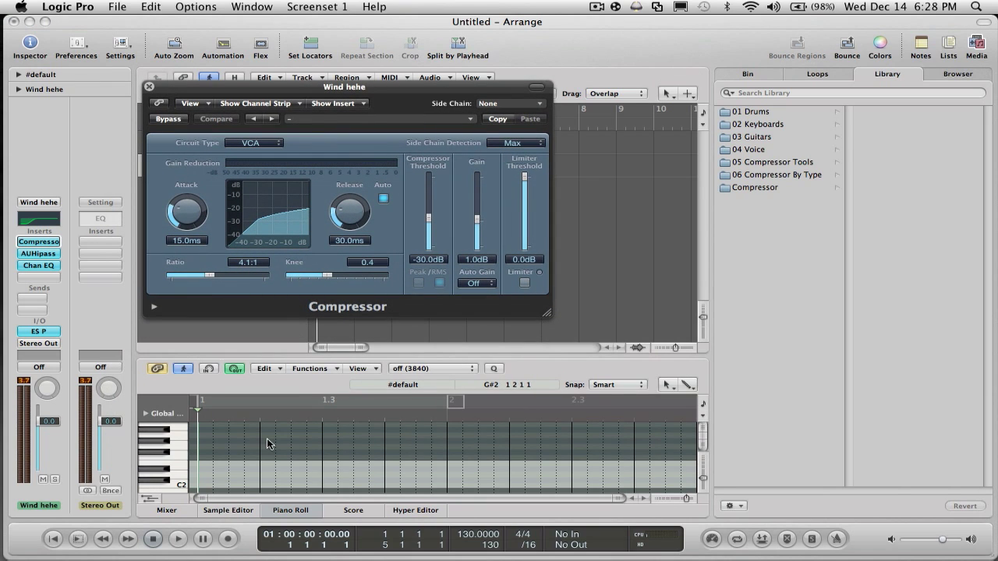
drag(430, 357, 418, 283)
drag(703, 481, 723, 523)
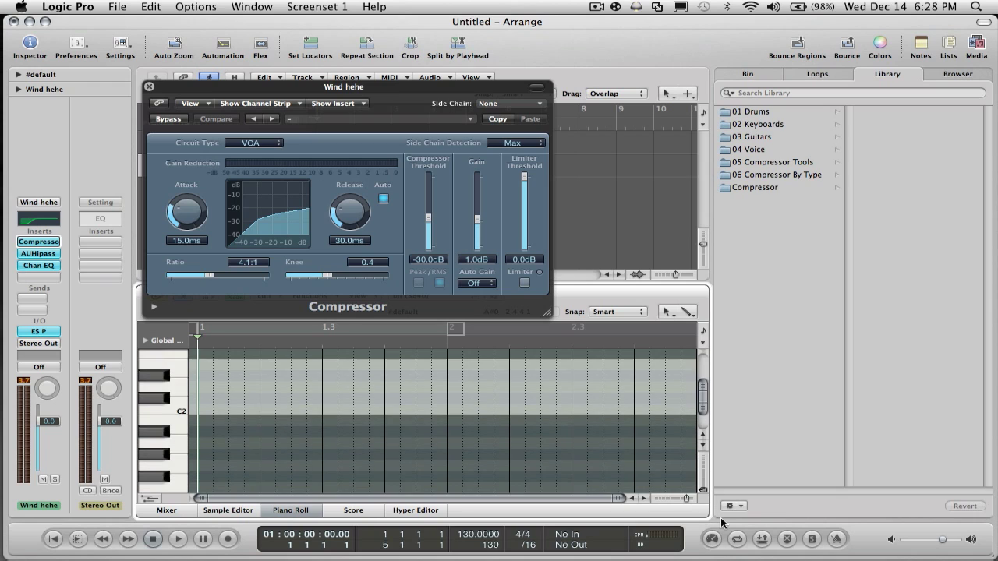
scroll(268, 445, up, 2)
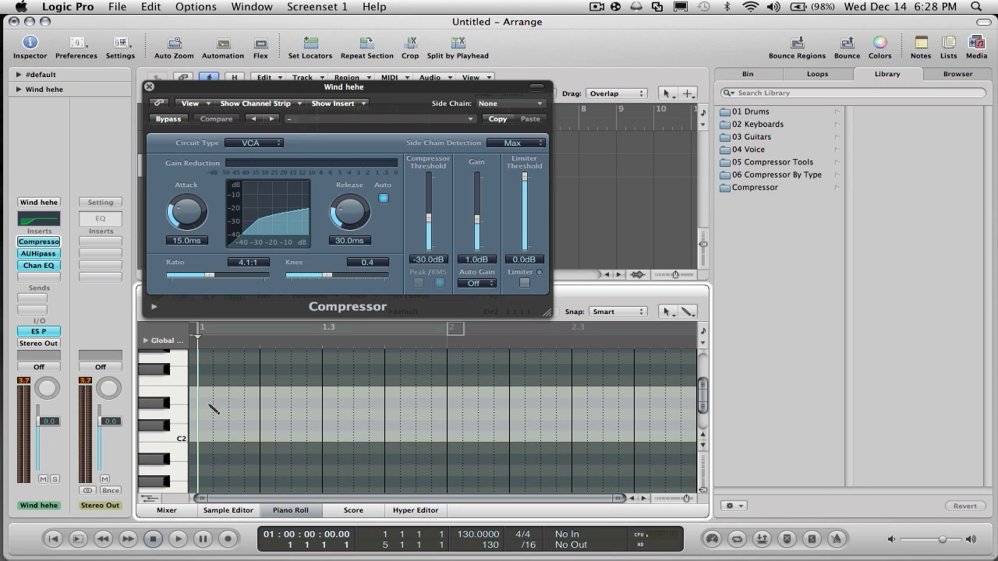
click(212, 405)
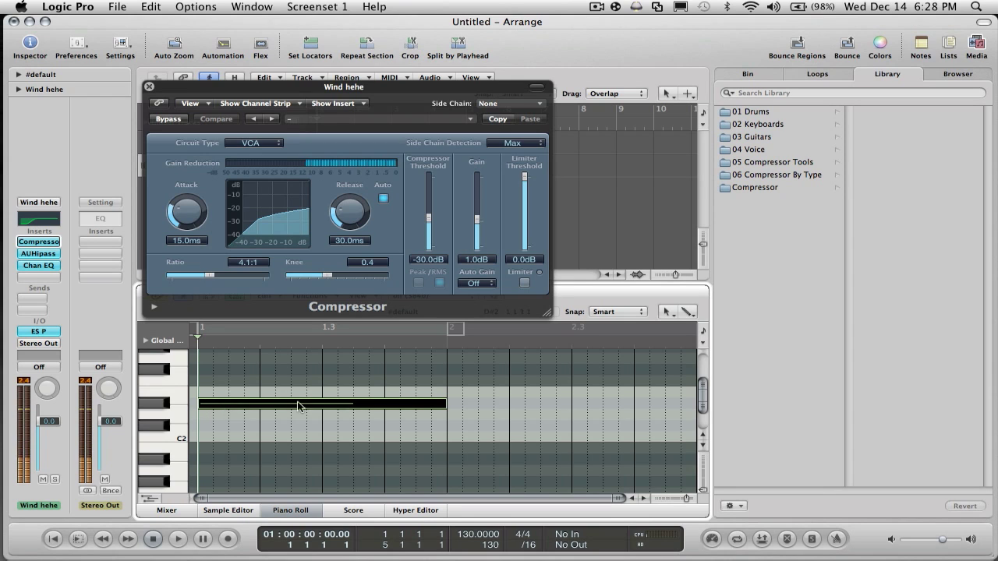
click(285, 511)
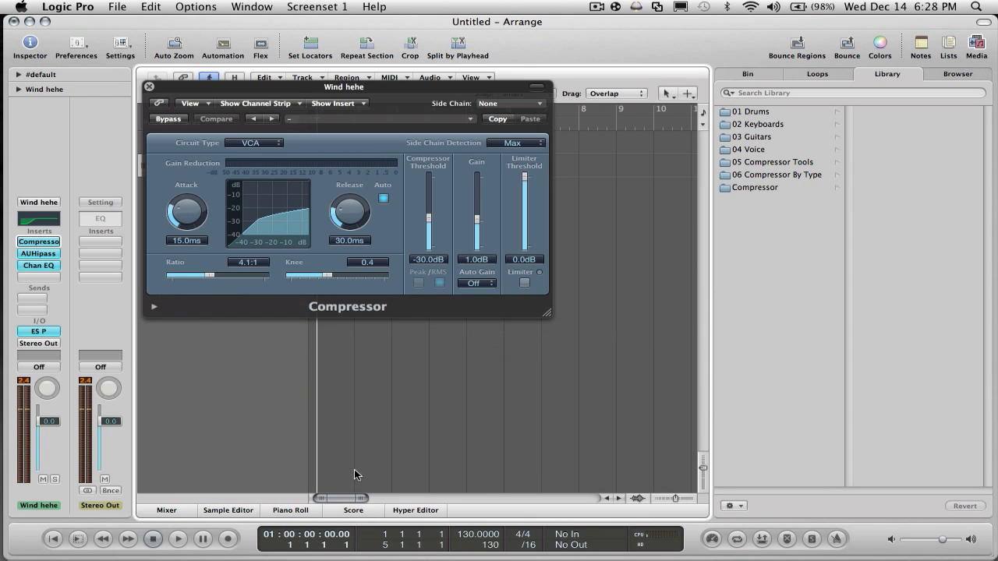
- Set a cycle range over bar 1, play the loop briefly and return the playhead to the start
drag(275, 91, 283, 190)
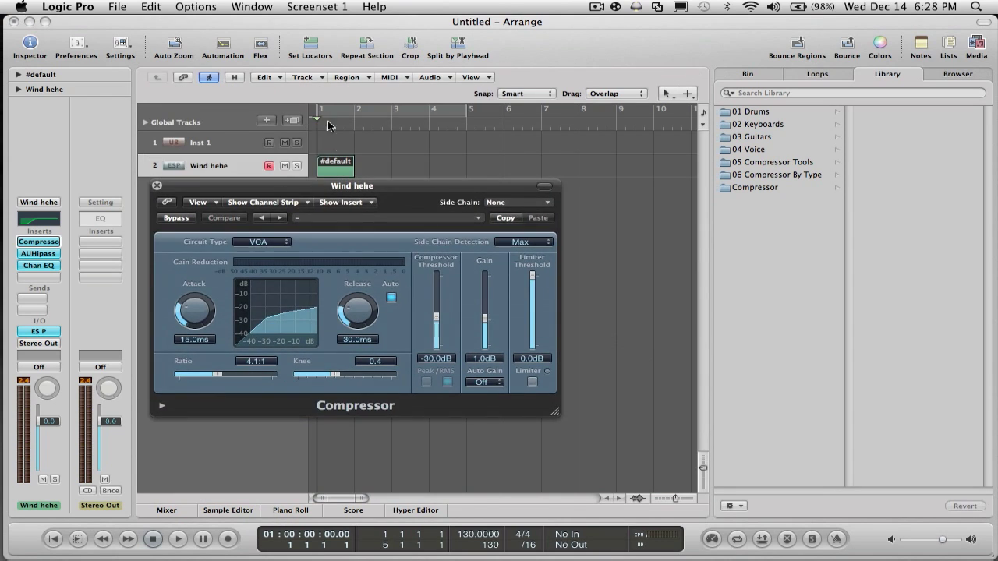
drag(326, 115, 347, 116)
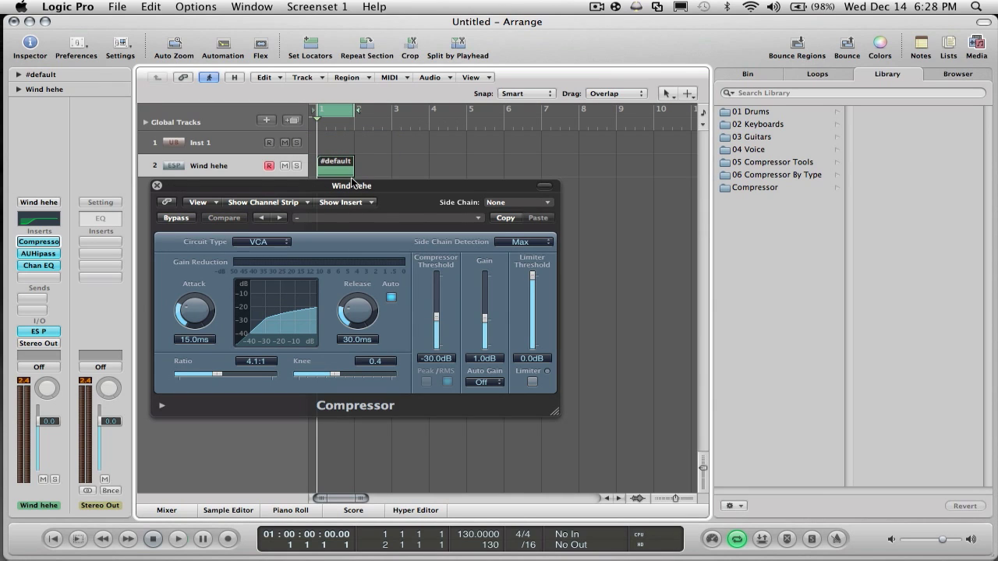
key(space)
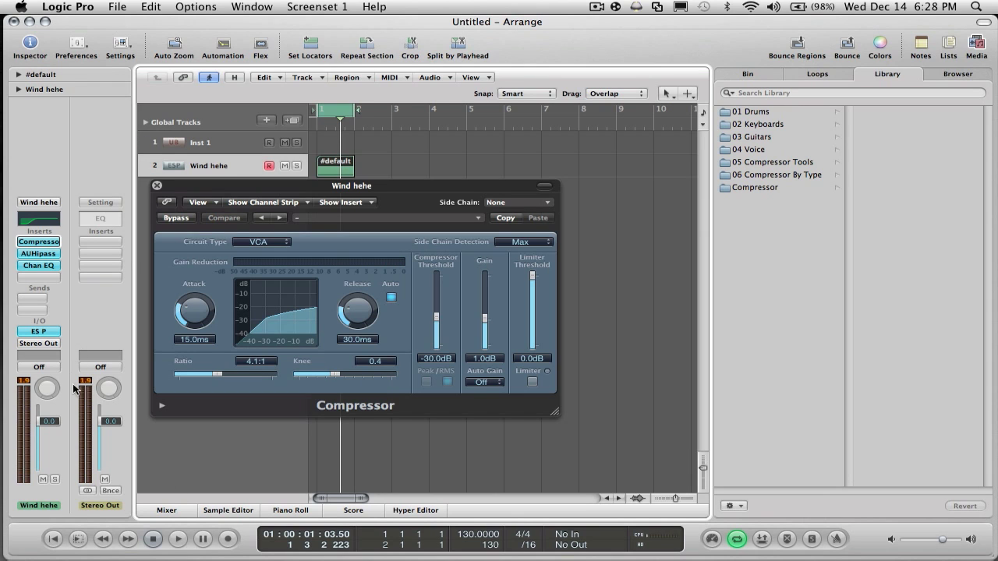
drag(399, 193, 372, 206)
key(Return)
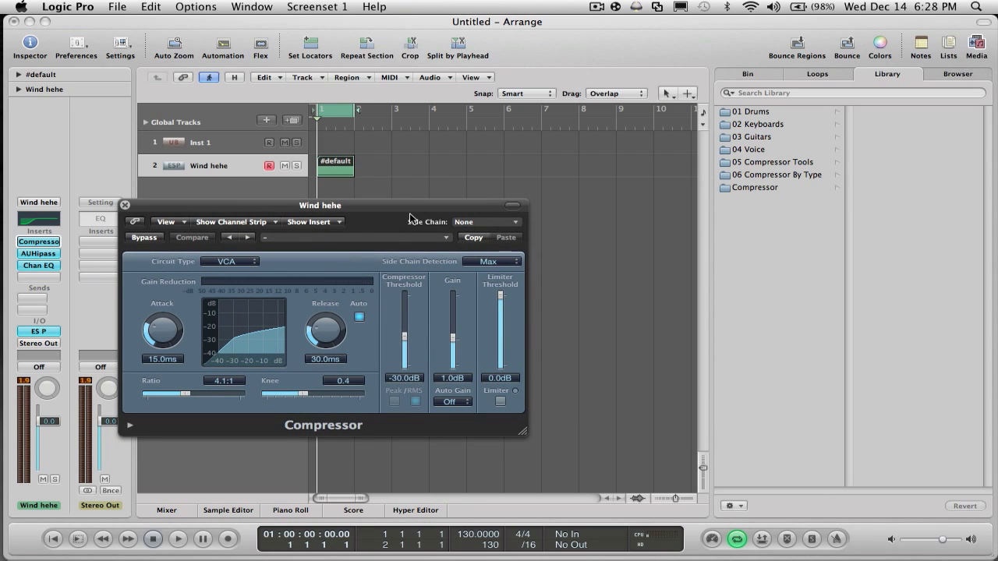
- With the loop playing, set the Compressor's side chain to Bus 1 and its circuit type to Platinum
key(space)
click(476, 222)
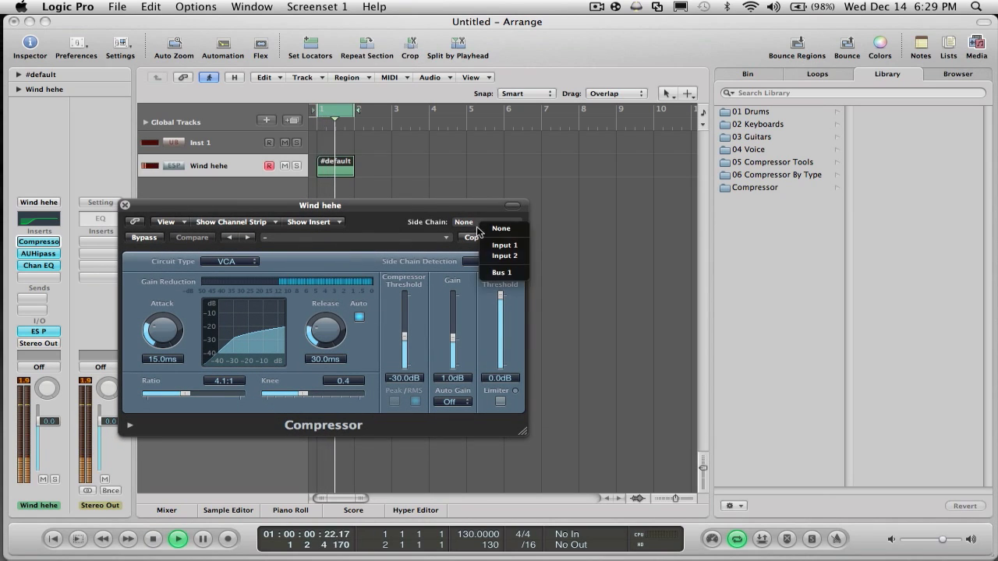
click(500, 273)
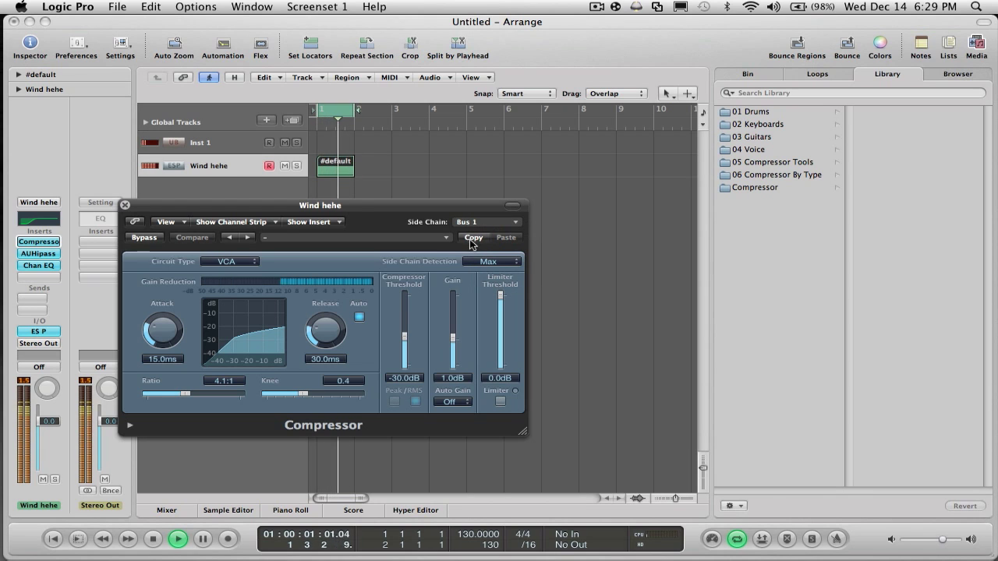
click(238, 263)
click(239, 263)
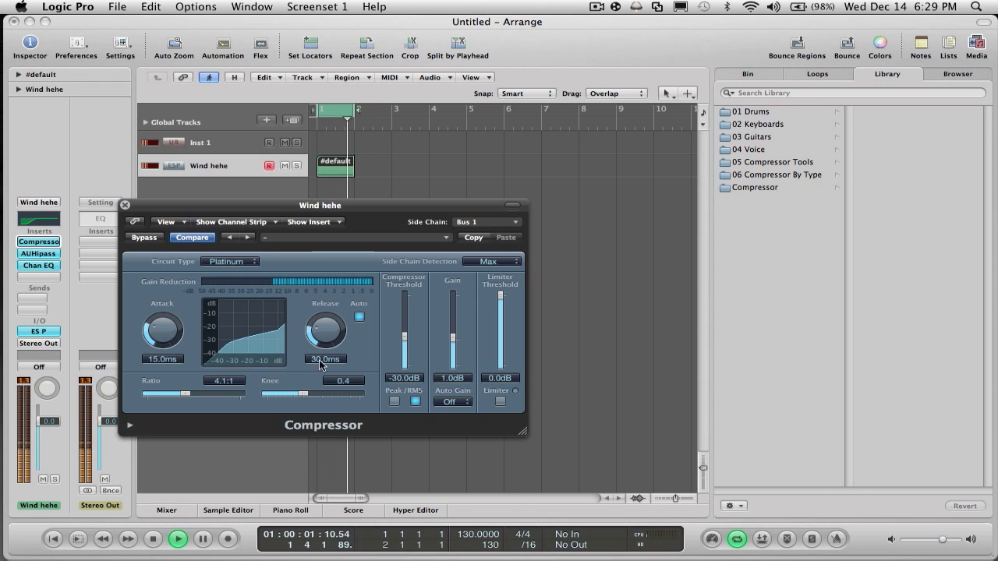
mouse_move(403, 340)
mouse_down()
mouse_move(406, 323)
mouse_move(406, 333)
mouse_up()
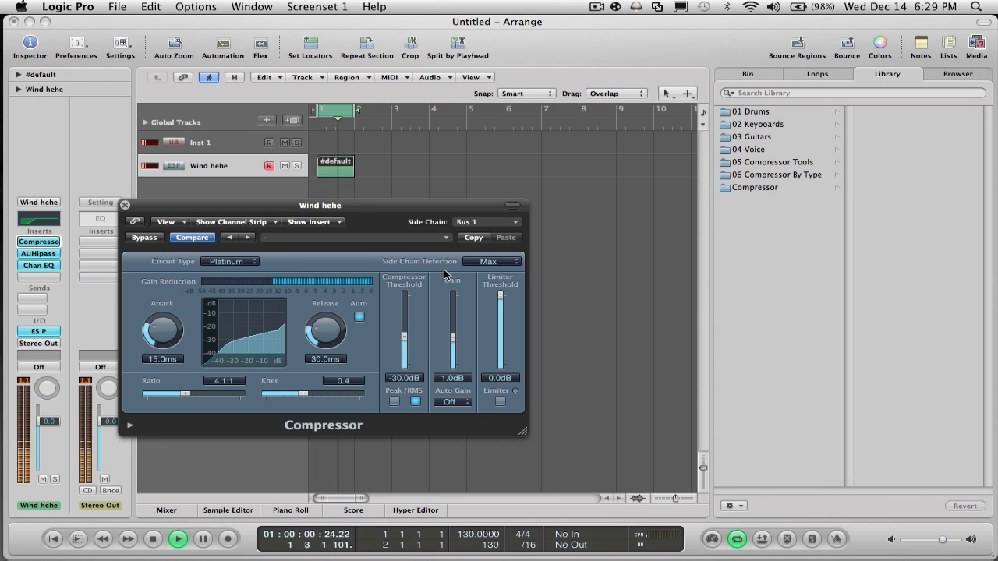
- Audition the VCA, Opto and ClassA_R circuit types in the Compressor and return to Platinum
click(238, 262)
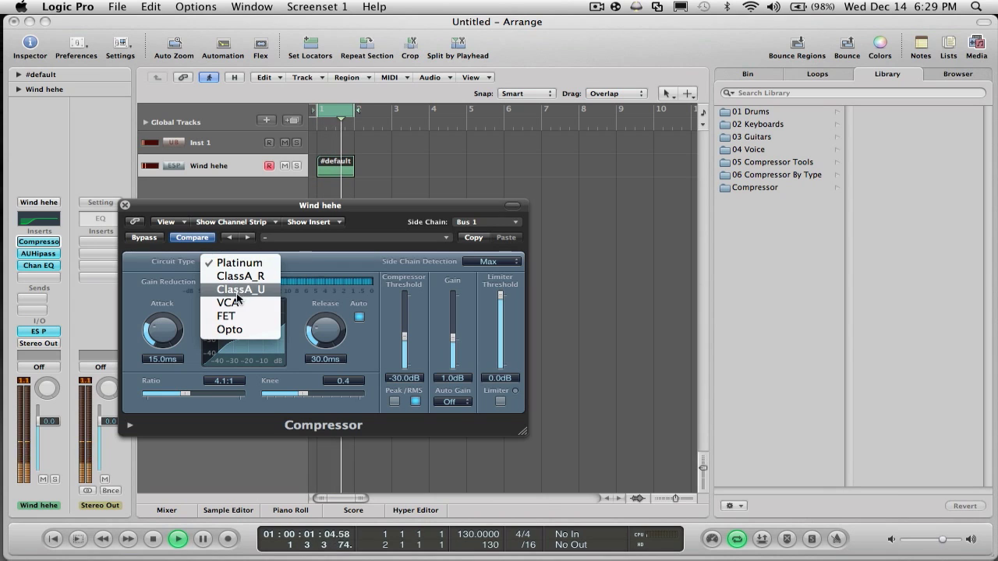
click(234, 305)
click(235, 262)
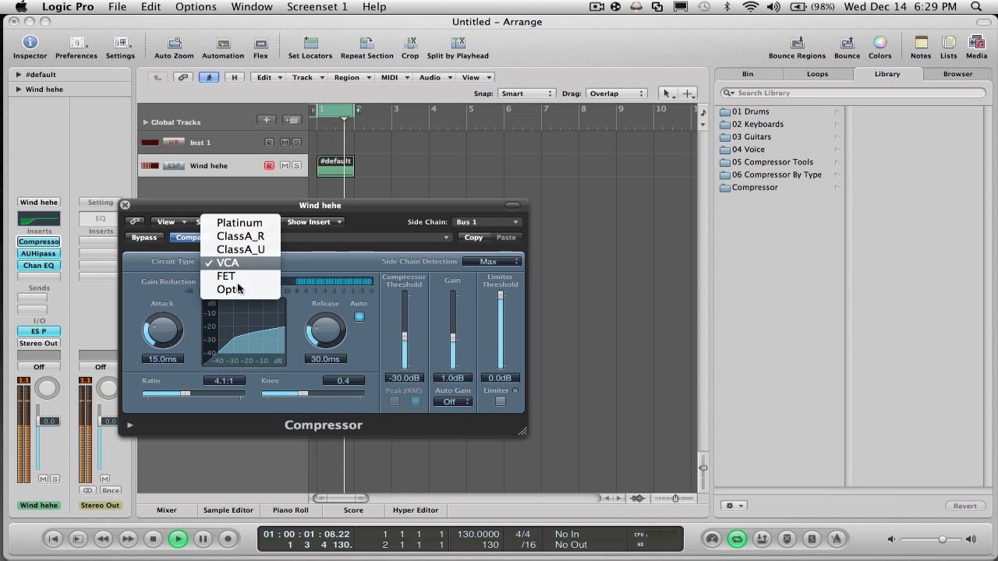
click(238, 290)
click(234, 262)
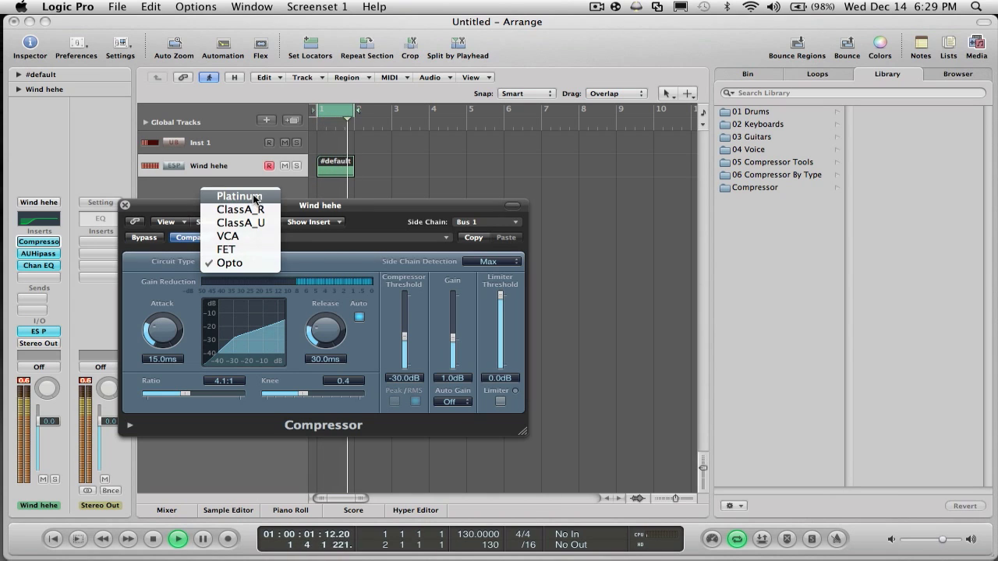
click(256, 199)
click(236, 262)
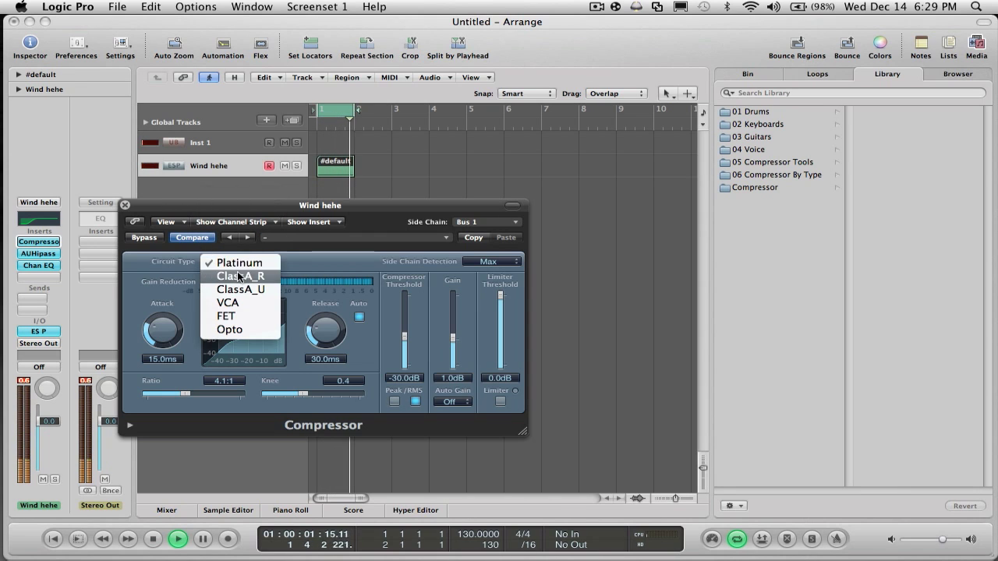
click(236, 269)
click(237, 263)
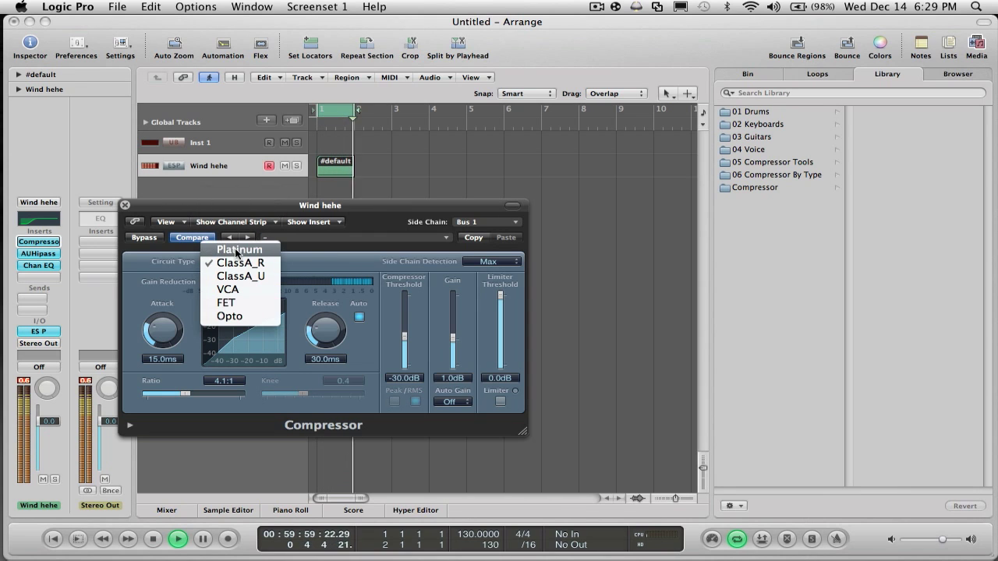
click(296, 261)
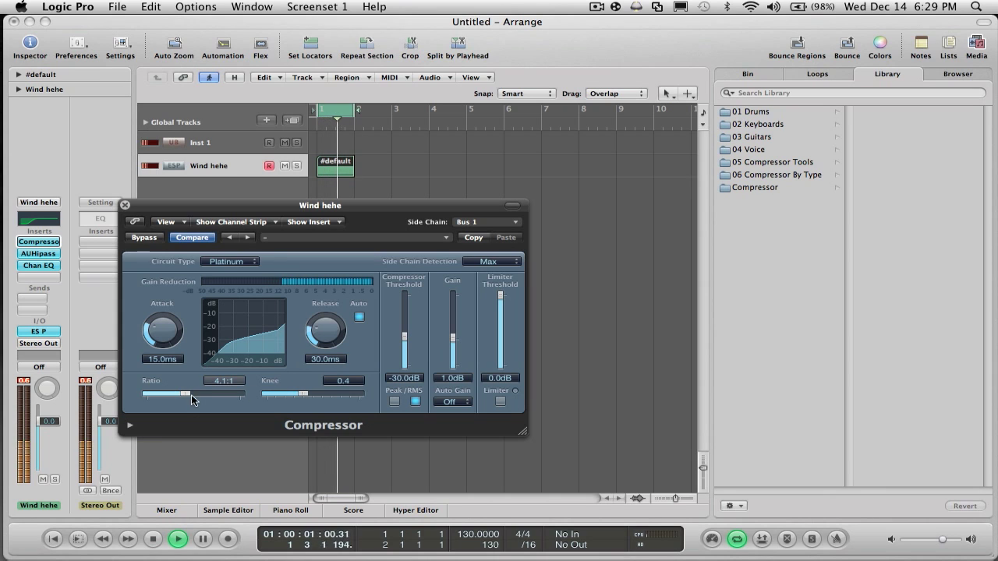
- Set the Compressor's ratio to 30:1, attack to 12.5 ms and release to 14 ms, and close its window
drag(191, 399, 265, 399)
mouse_move(161, 327)
mouse_down()
mouse_move(170, 368)
mouse_move(171, 340)
mouse_up()
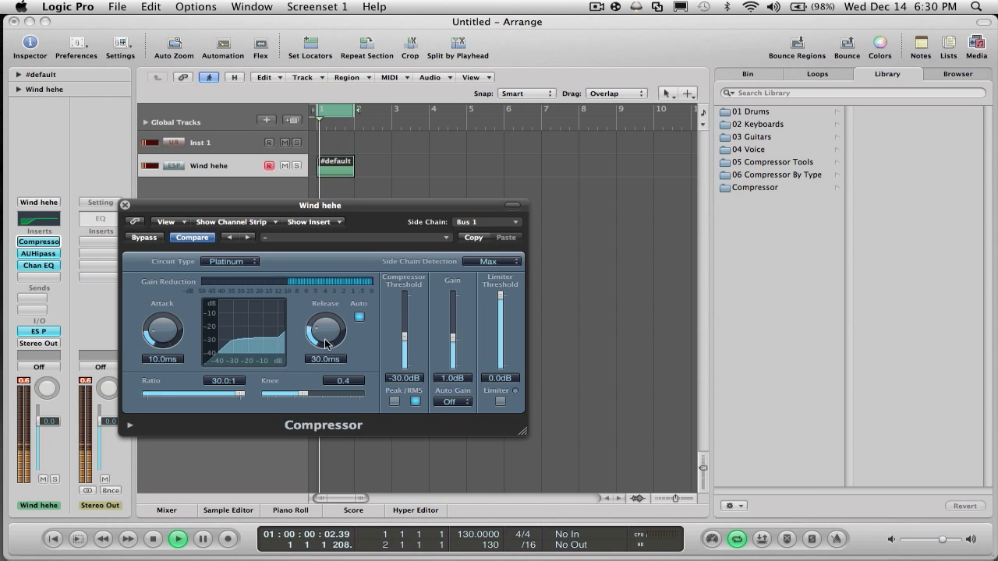
drag(323, 335, 332, 410)
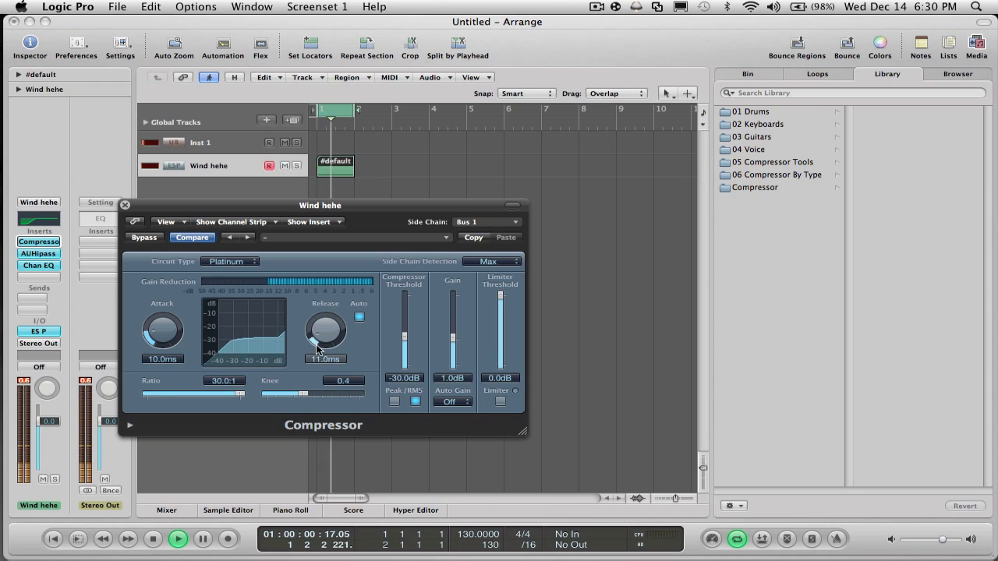
drag(318, 357, 327, 330)
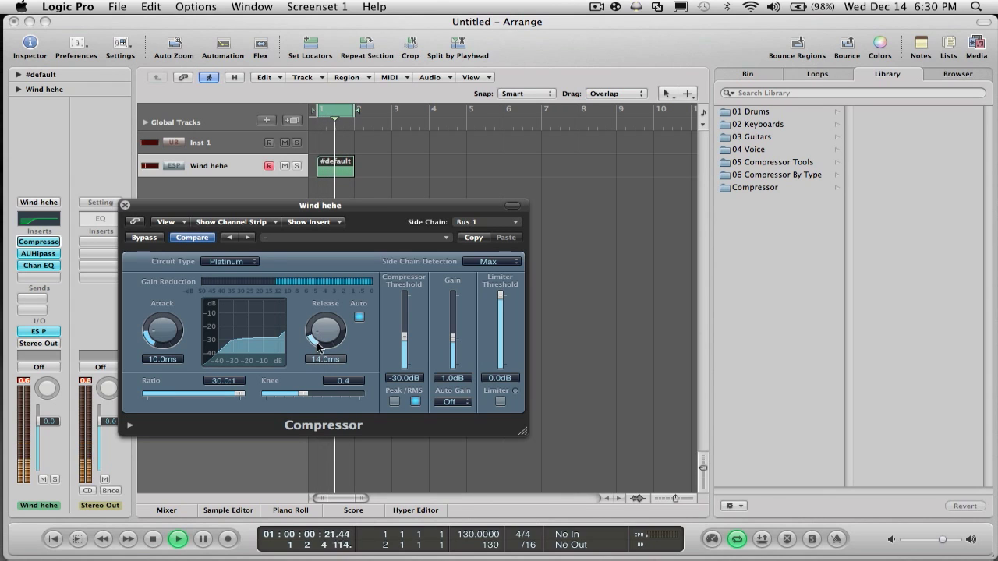
drag(153, 355, 163, 333)
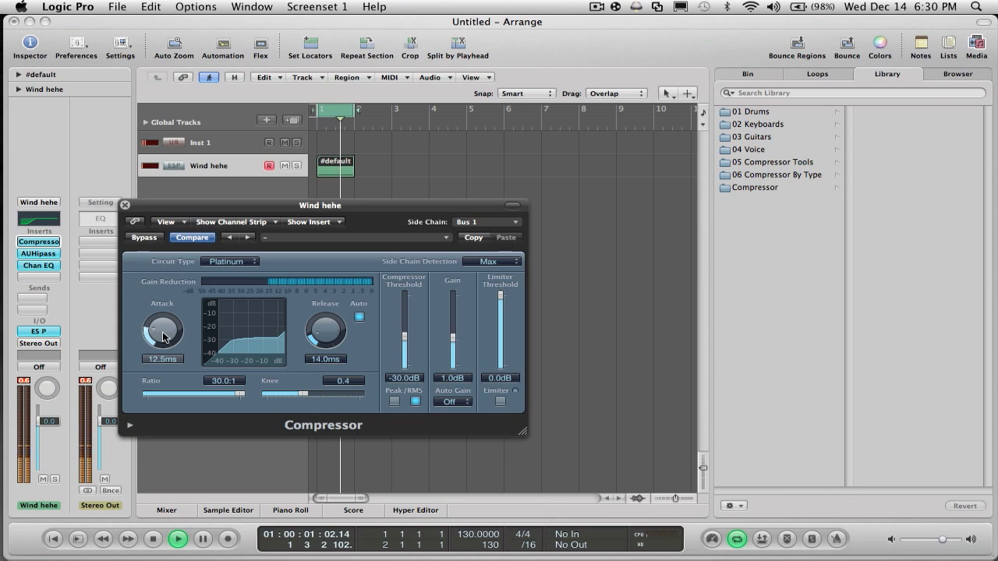
click(125, 205)
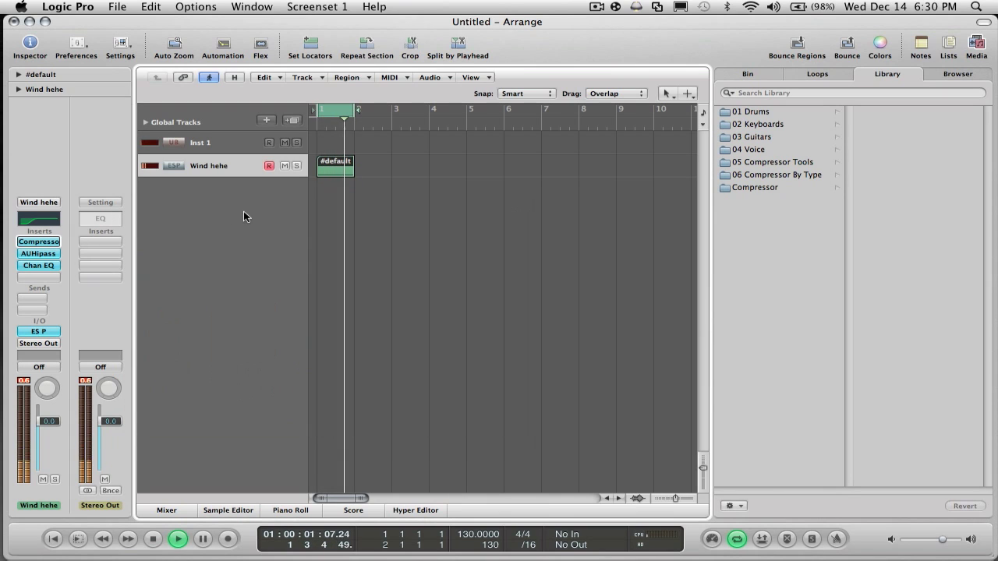
- Replay the sidechained wind loop from the start and turn off the cycle range over bar 1
click(342, 234)
key(space)
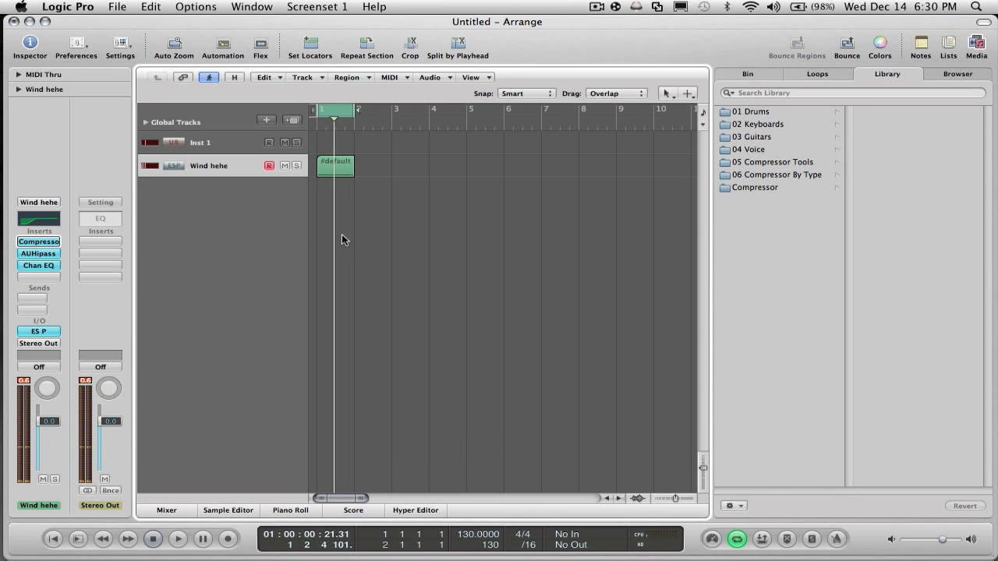
key(Return)
key(space)
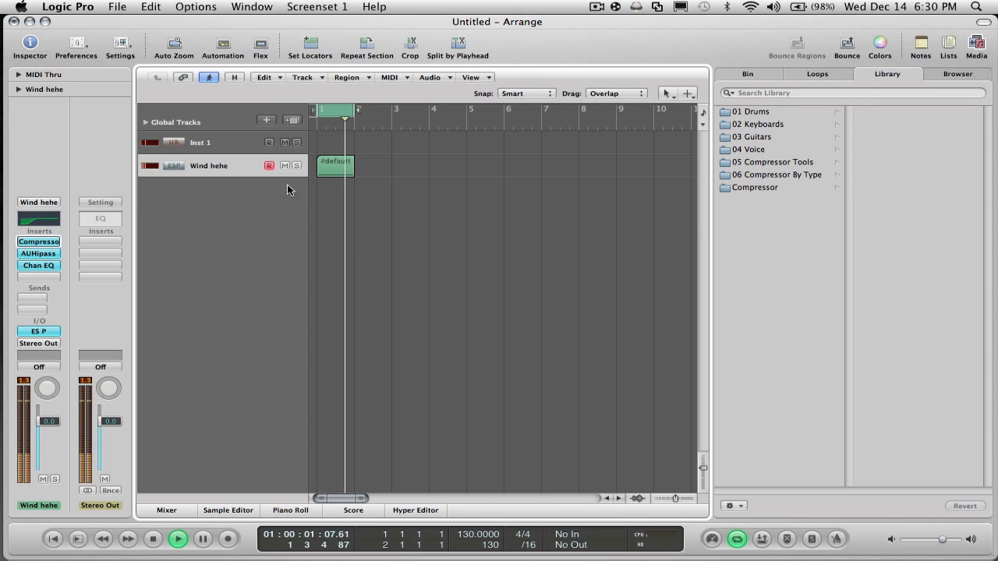
click(331, 113)
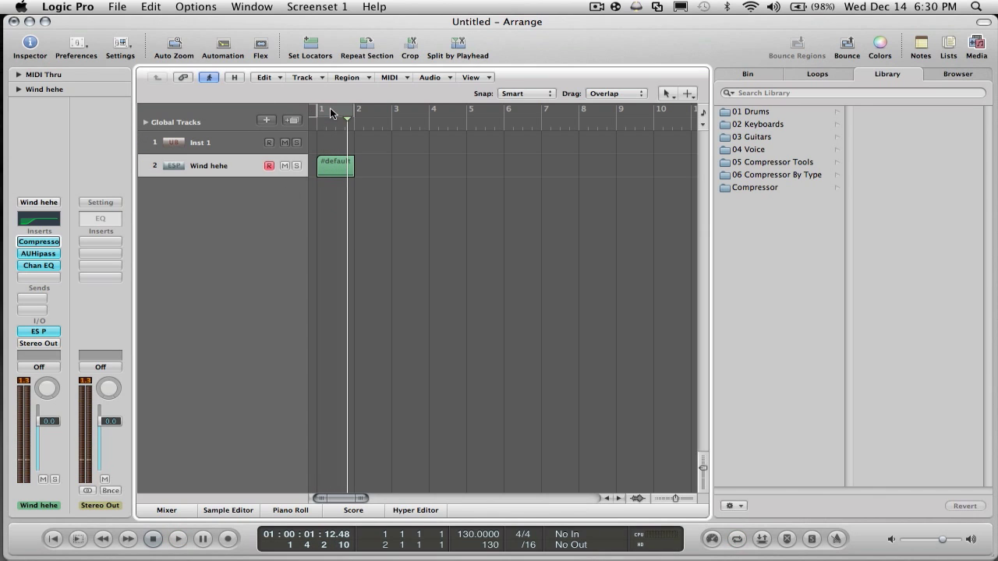
key(Return)
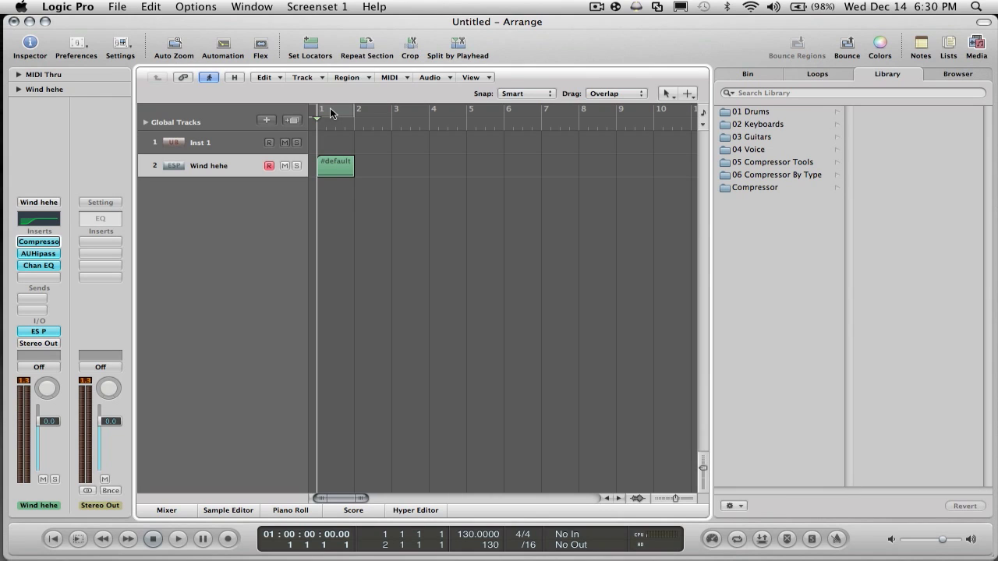
key(space)
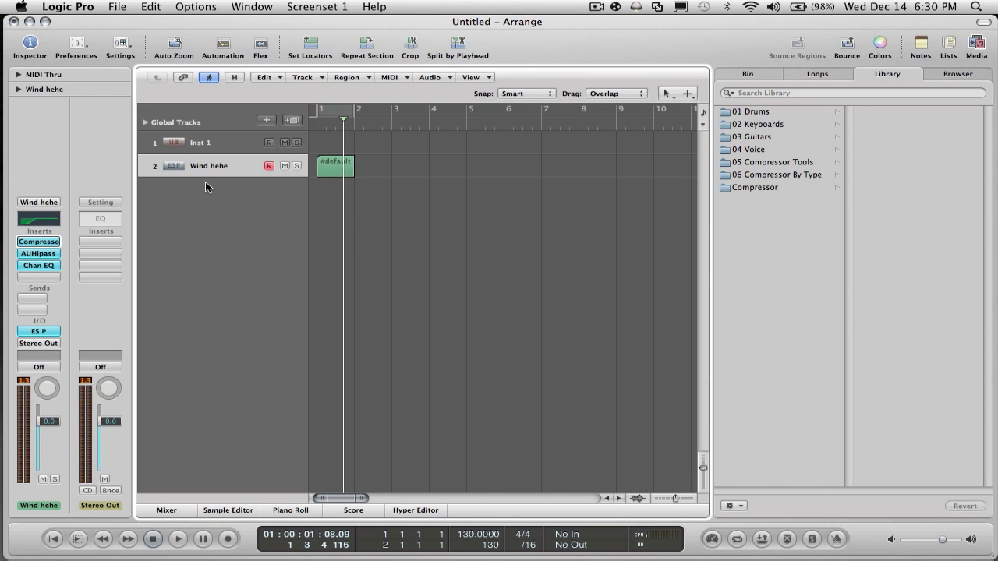
- Load and audition the "wolfgang gartner stlye bass" channel strip setting on the Wind hehe track, and turn on the cycle range over bar 1
click(30, 203)
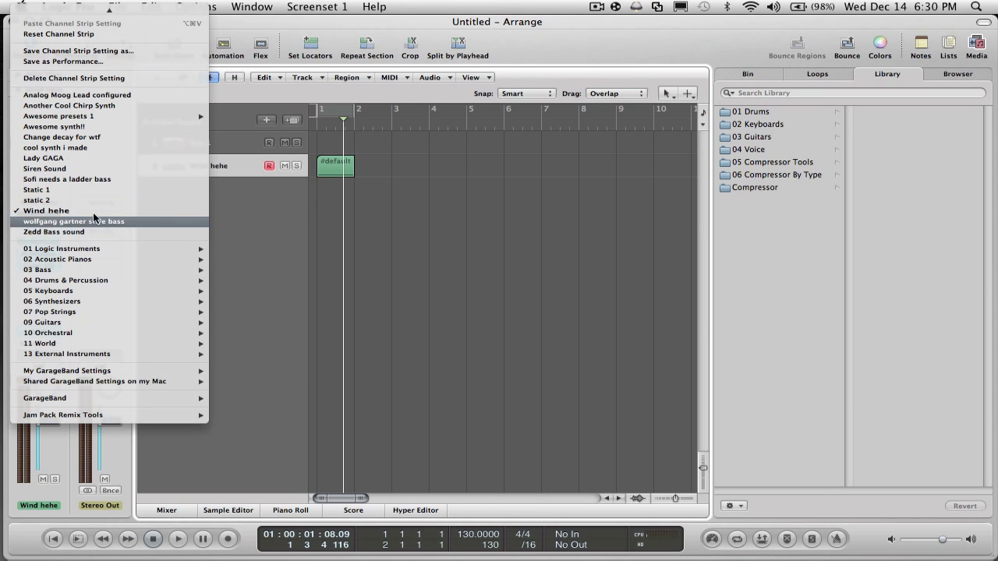
click(89, 222)
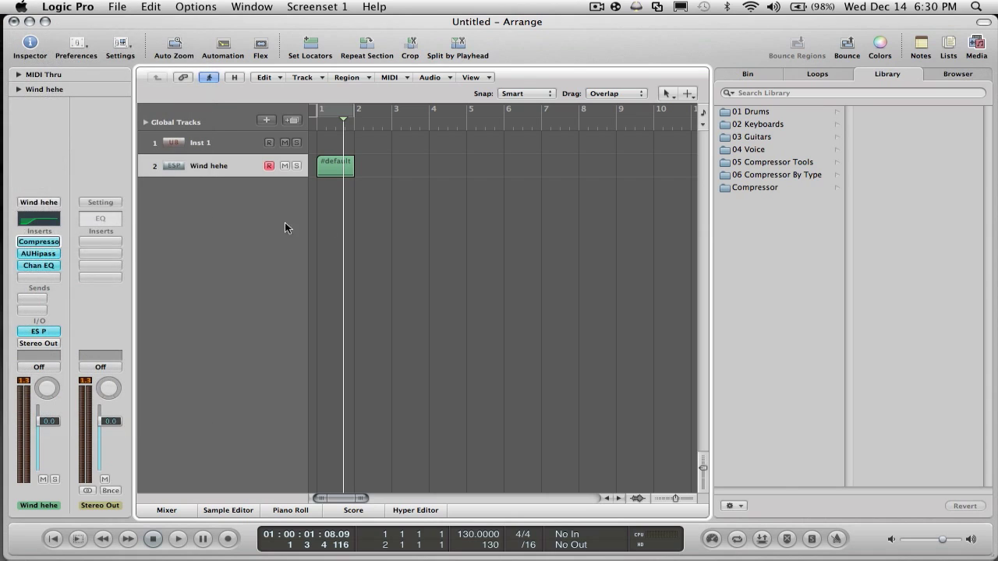
key(space)
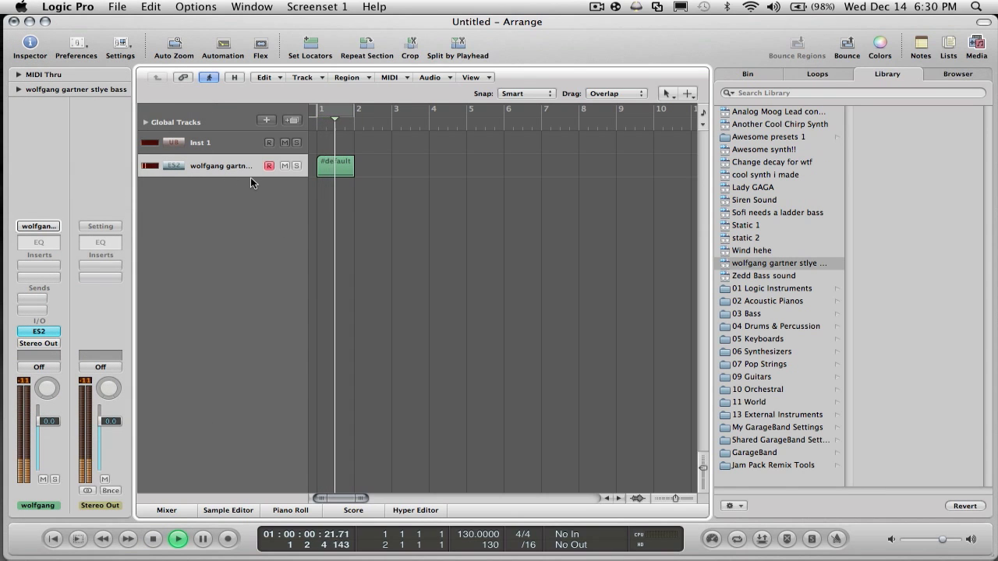
key(space)
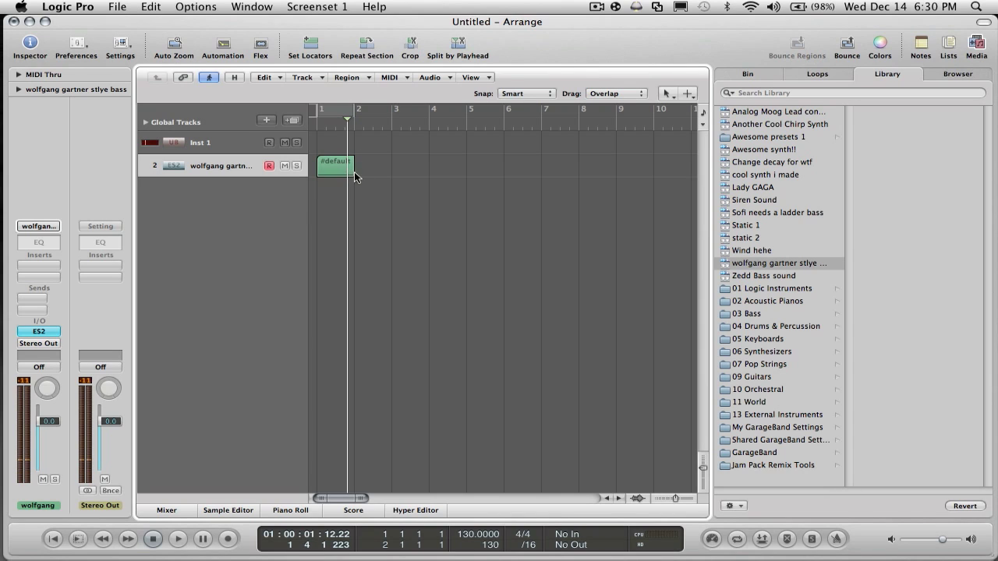
drag(327, 115, 355, 114)
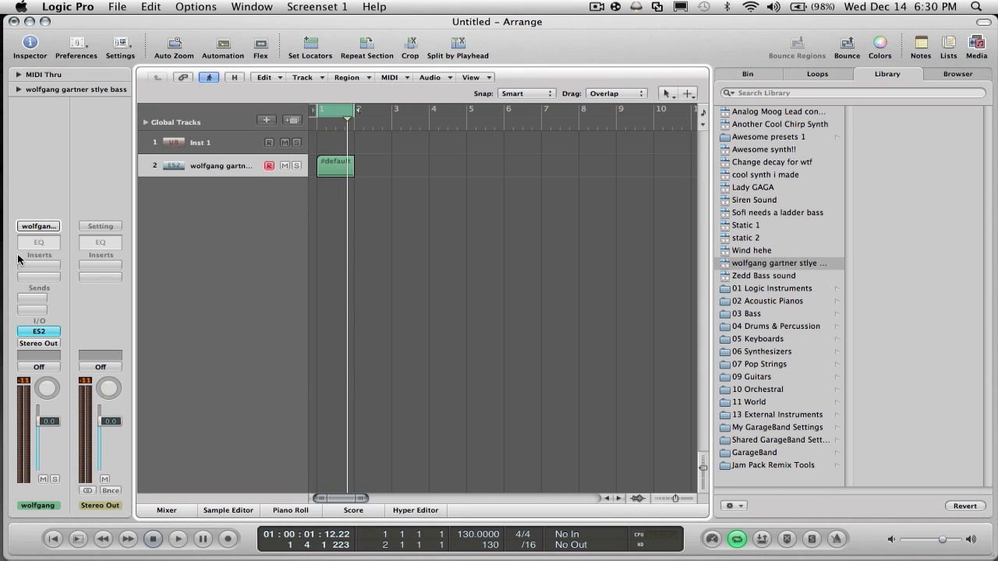
- Insert a Compressor on the bass track and set its side chain to Bus 1
click(45, 265)
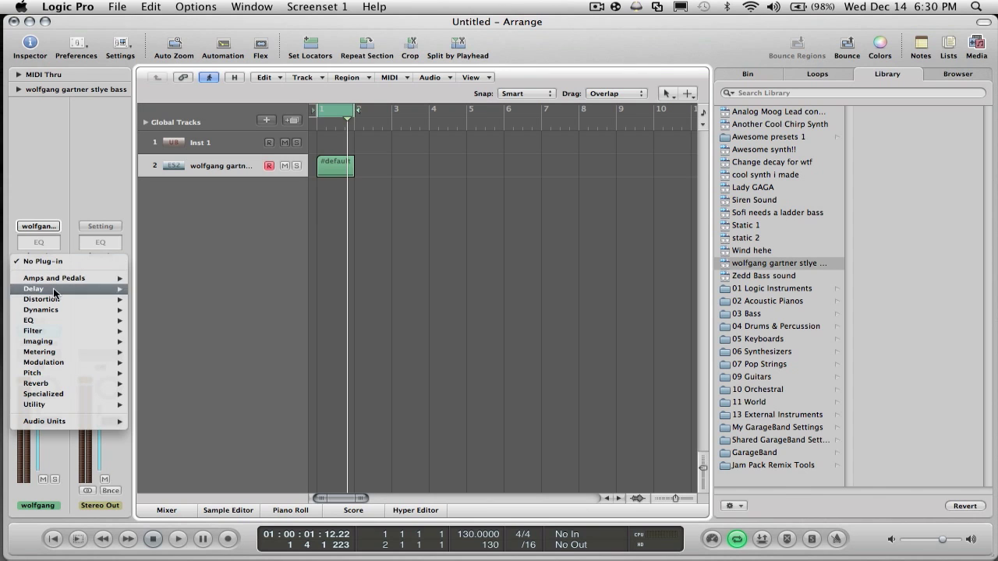
mouse_move(55, 299)
mouse_move(95, 310)
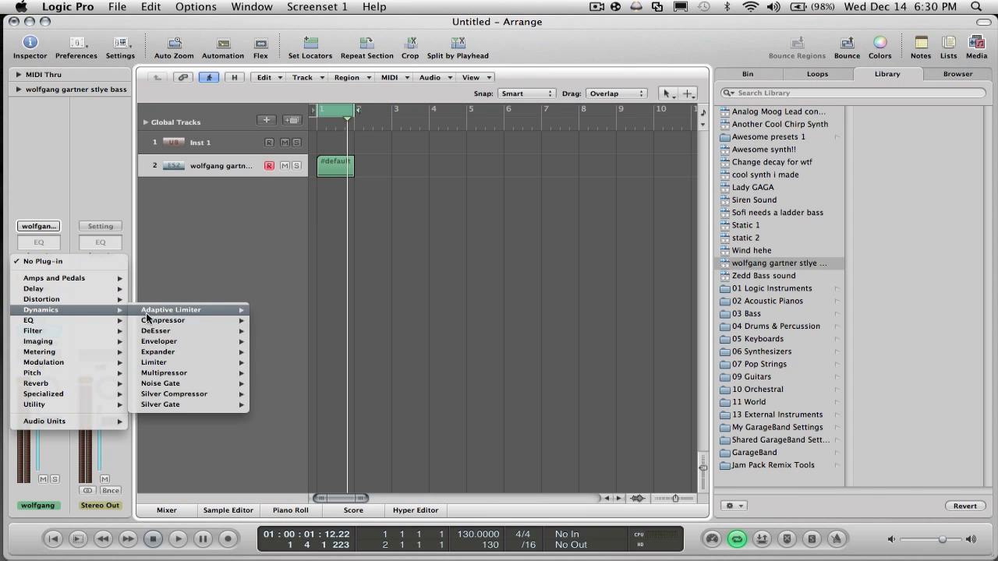
mouse_move(197, 321)
click(273, 321)
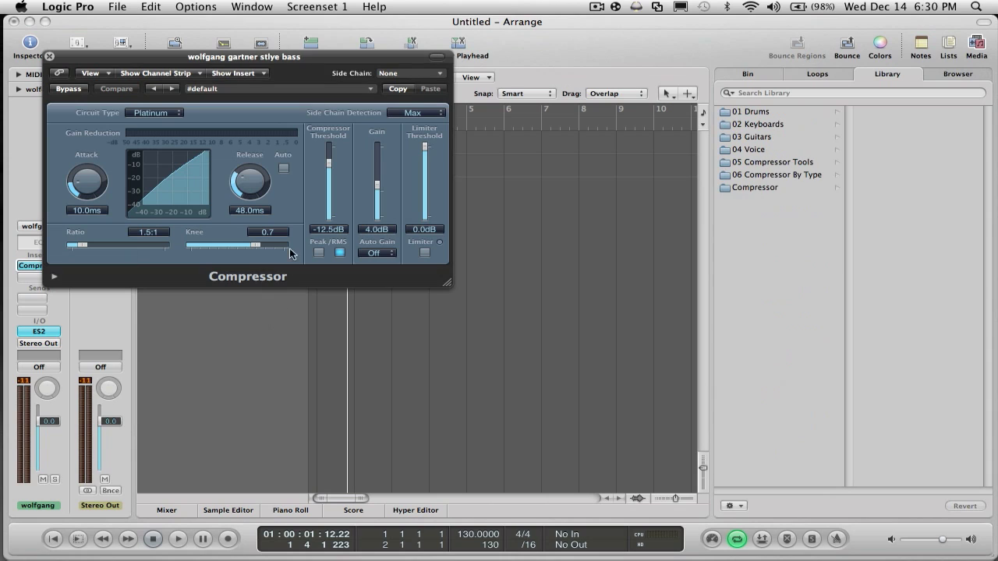
click(407, 73)
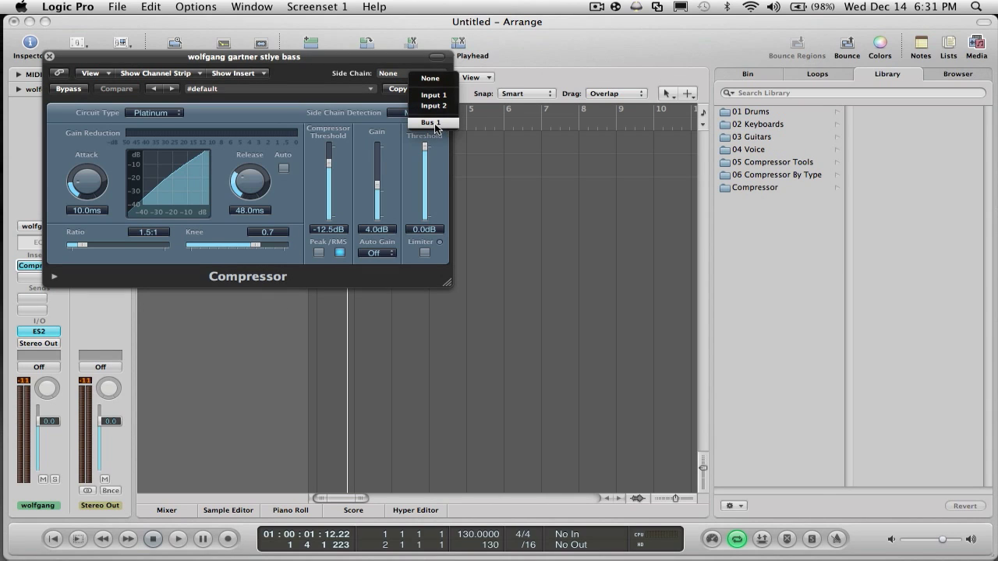
click(434, 123)
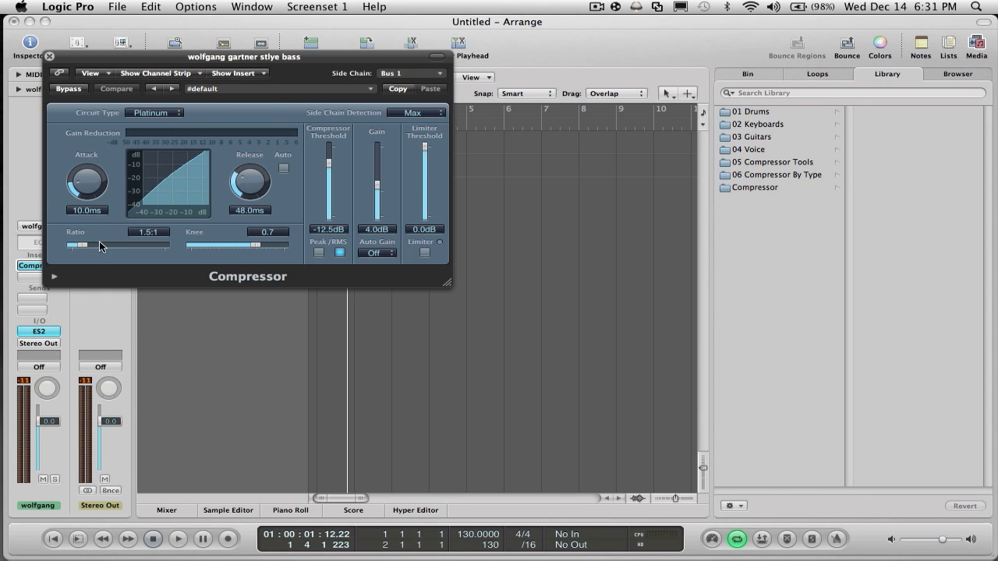
- Set the bass Compressor's ratio to 30:1, threshold to -20.0 dB and knee to 0.4
drag(99, 246, 113, 246)
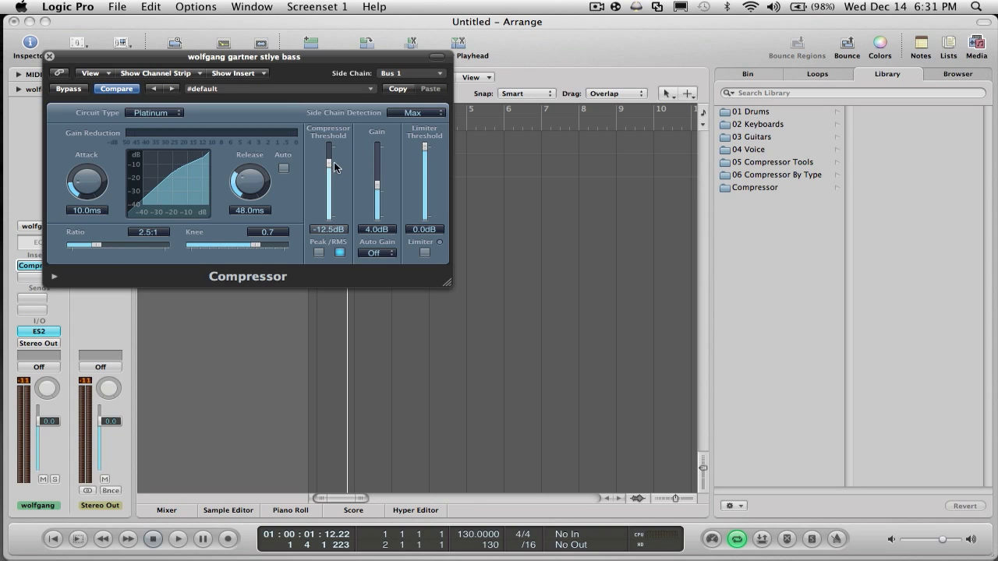
drag(334, 161, 330, 173)
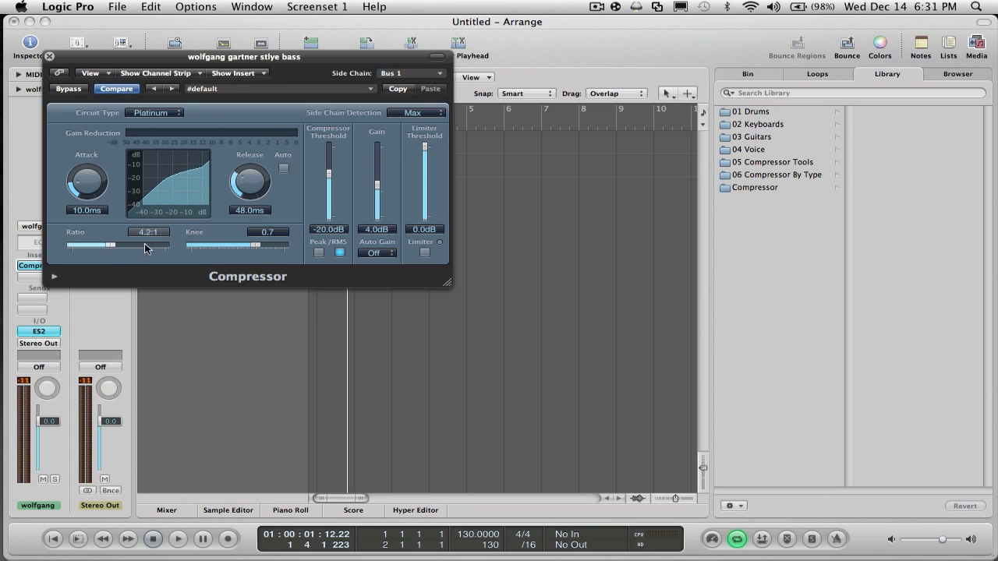
drag(144, 243, 237, 249)
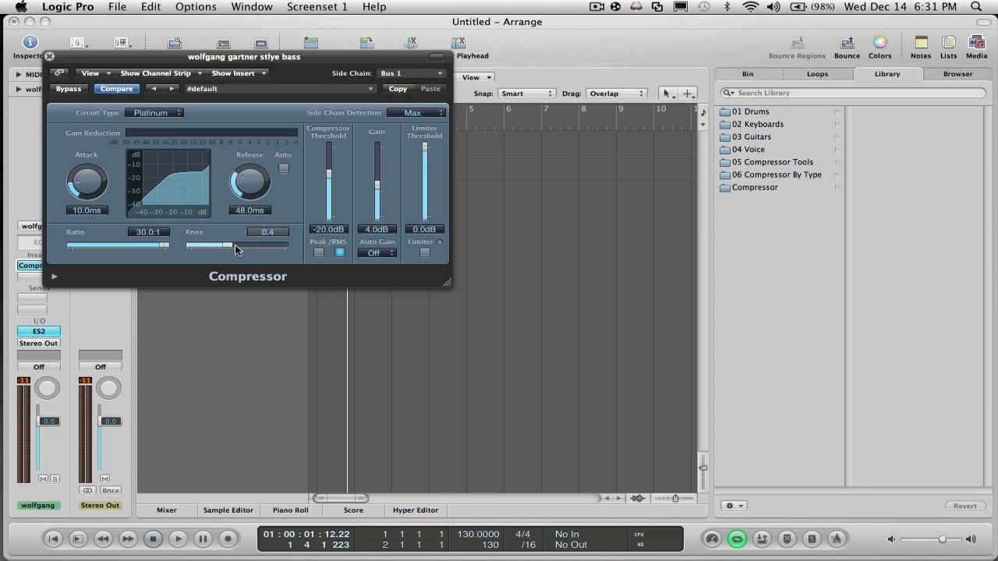
drag(284, 58, 361, 92)
- Audition the loop while setting the Compressor's attack to 0.0 ms and release to 40.0 ms, and close its window
key(space)
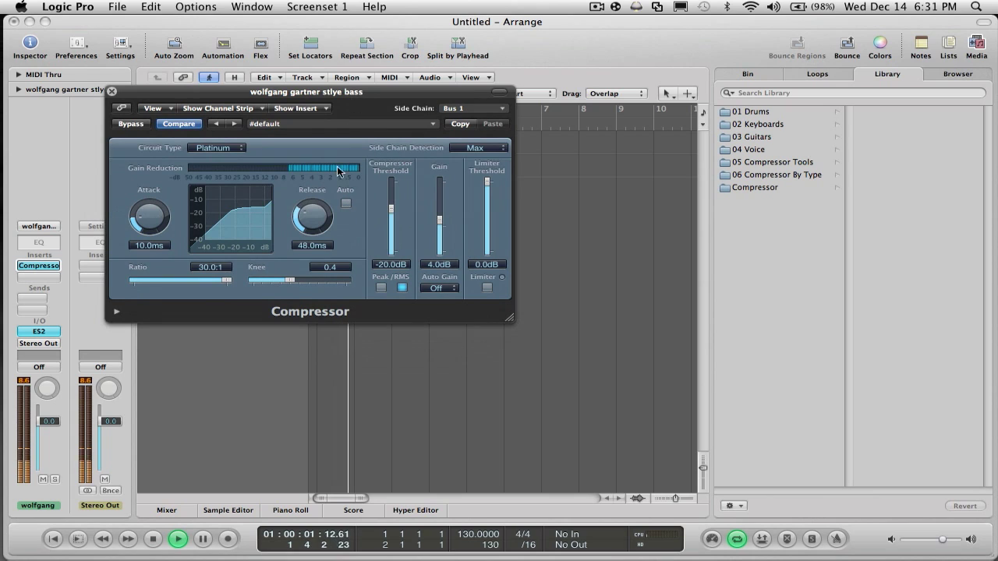
mouse_move(313, 217)
mouse_down()
mouse_move(317, 227)
mouse_move(324, 146)
mouse_move(319, 214)
mouse_up()
drag(149, 216, 171, 259)
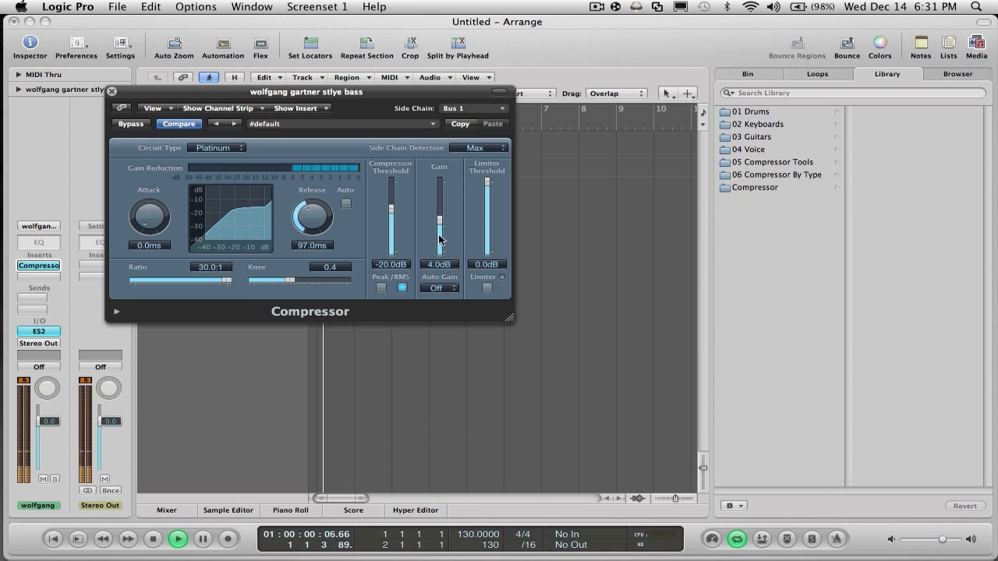
click(317, 223)
drag(316, 223, 306, 218)
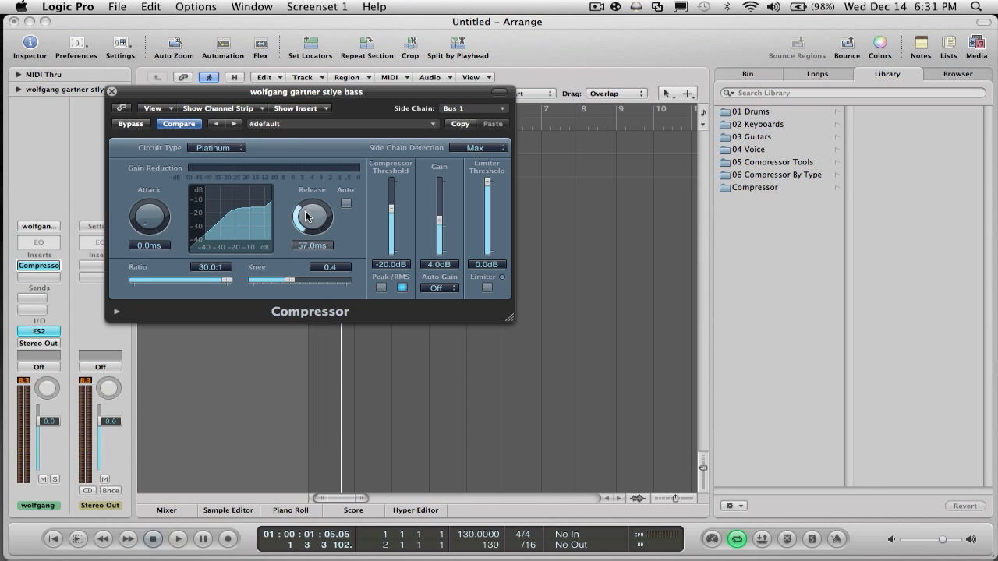
key(XF86AudioLowerVolume)
drag(307, 218, 307, 226)
key(space)
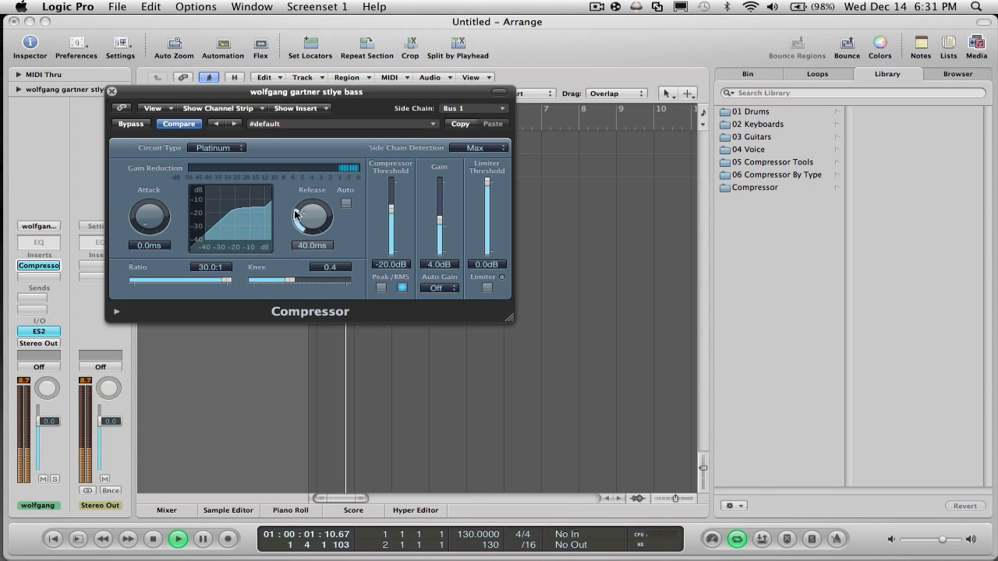
click(111, 92)
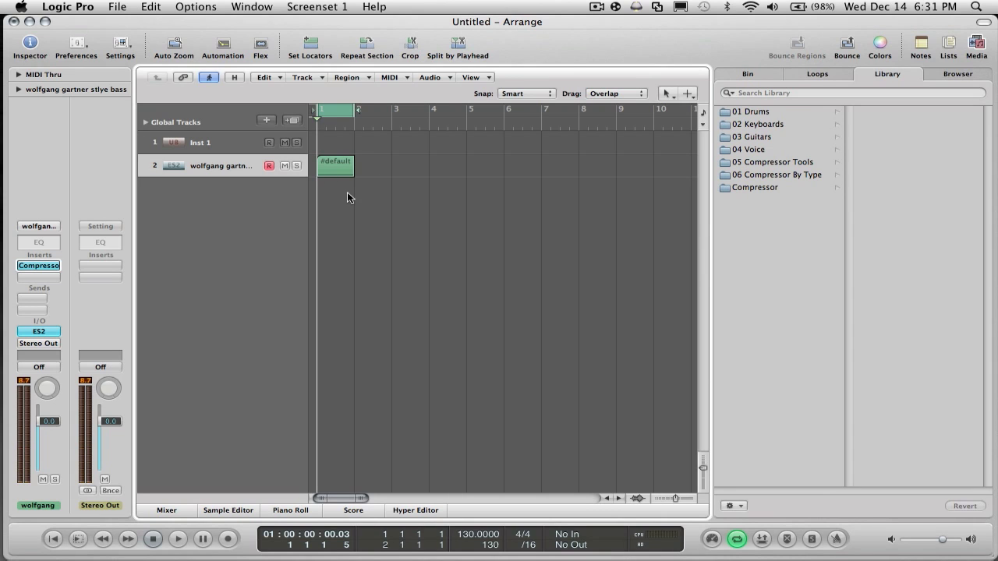
- Show track automation and select the Compressor's Ratio as the bass track's automation parameter
click(223, 44)
click(248, 218)
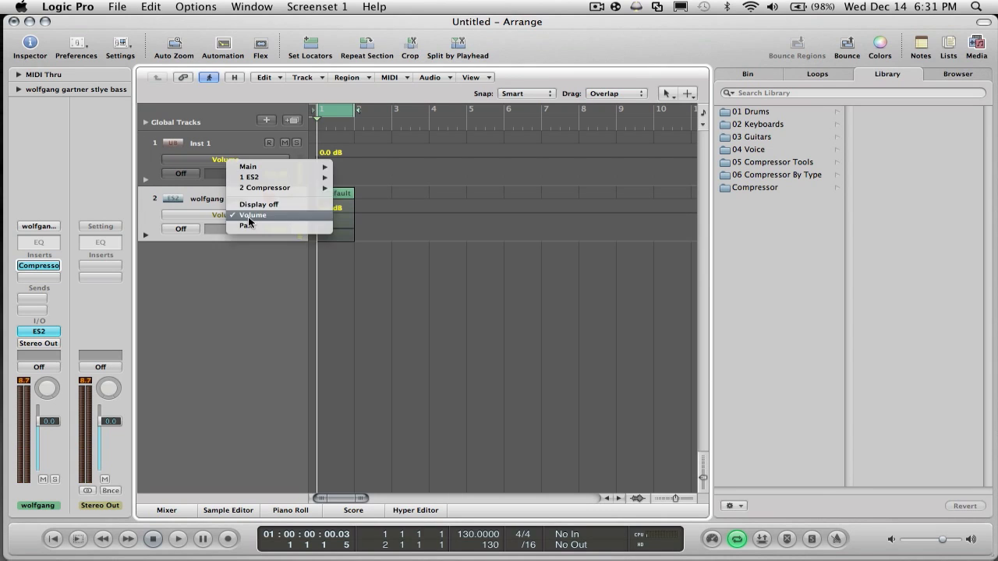
mouse_move(297, 190)
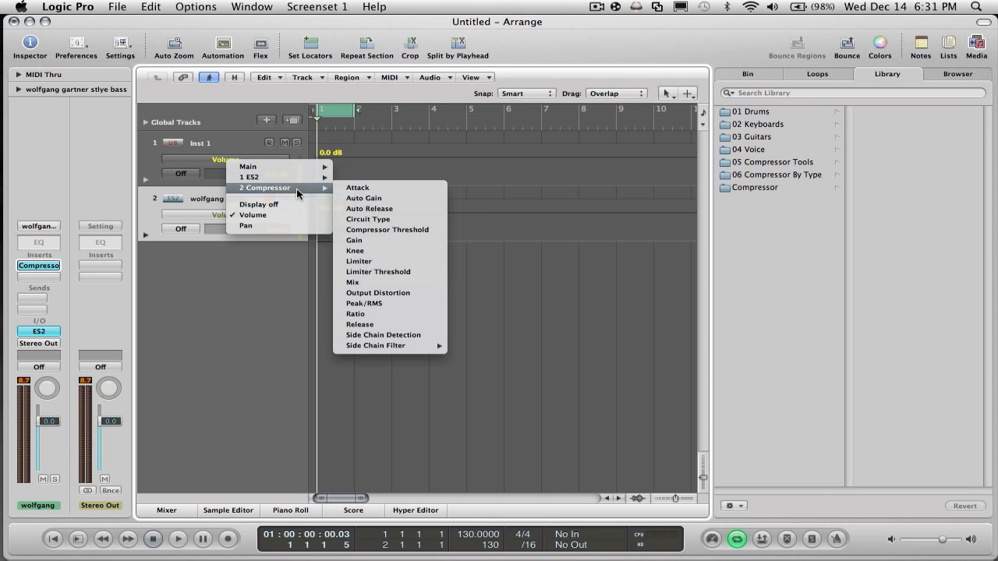
click(377, 314)
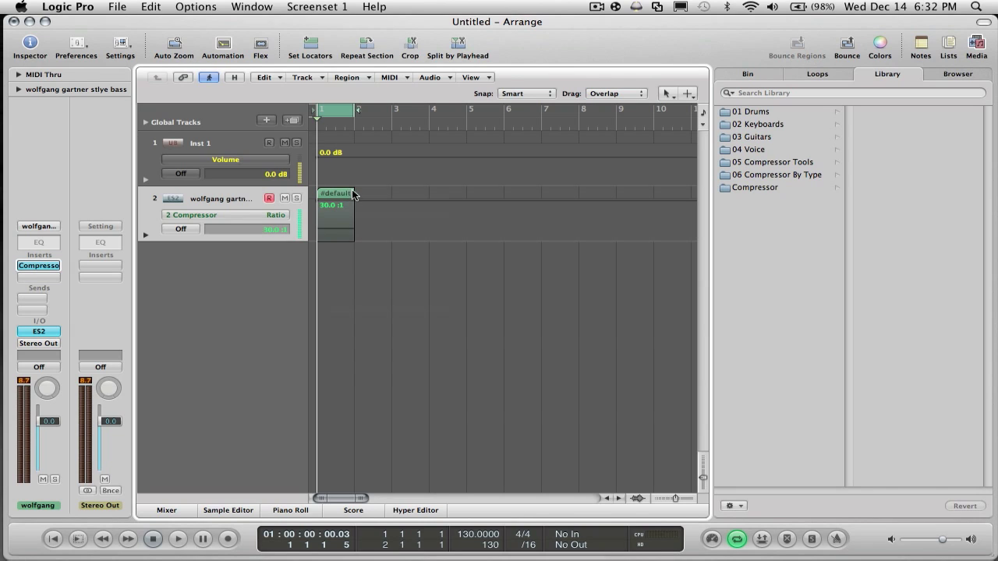
- Turn off the cycle range and, with automation hidden, loop the bass region out to bar 5
click(353, 193)
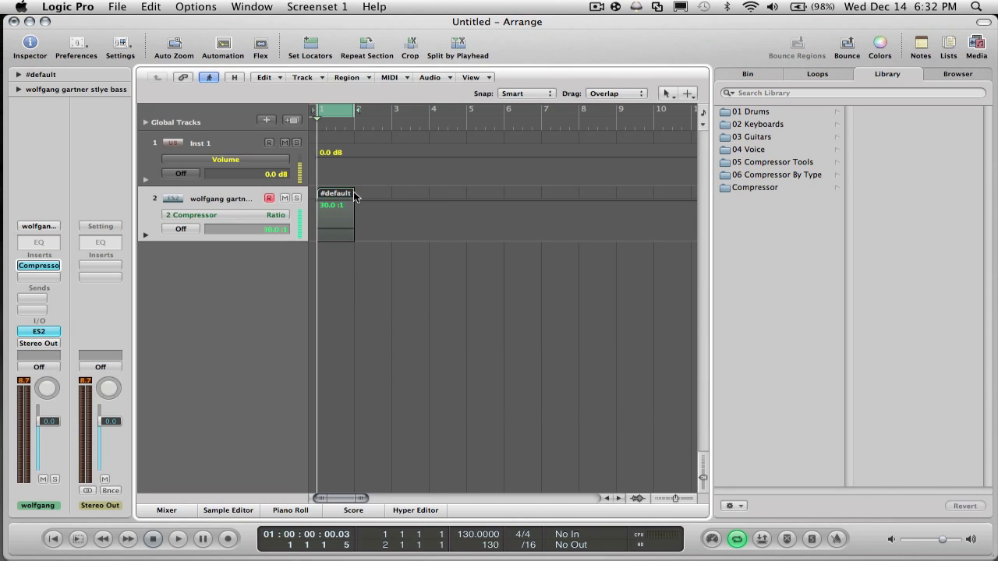
click(342, 117)
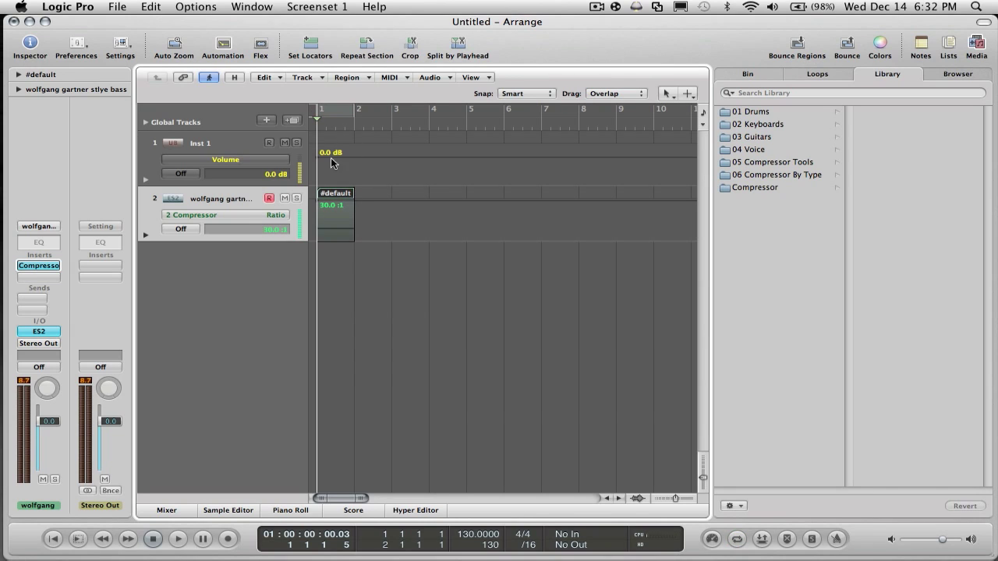
click(223, 45)
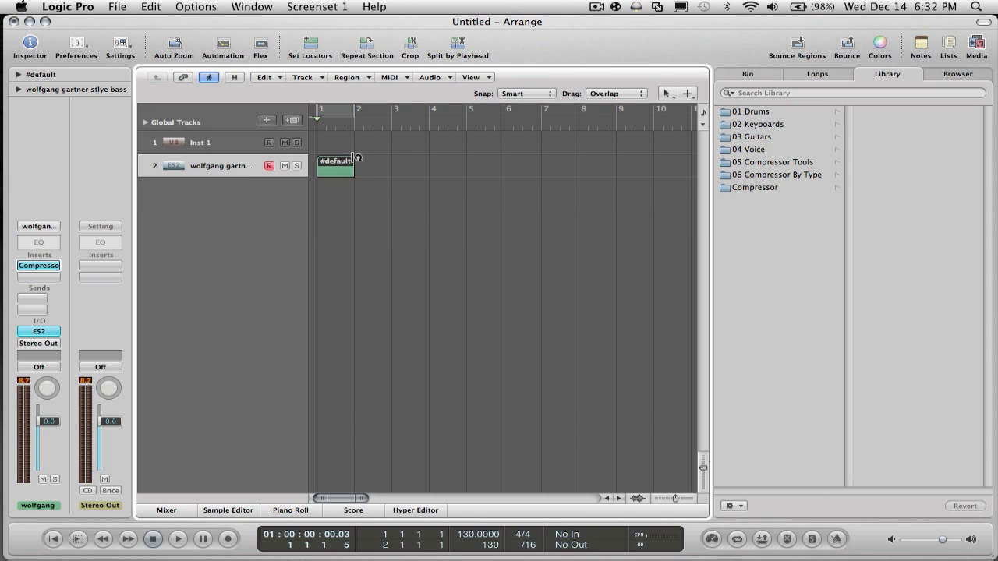
drag(357, 158, 466, 161)
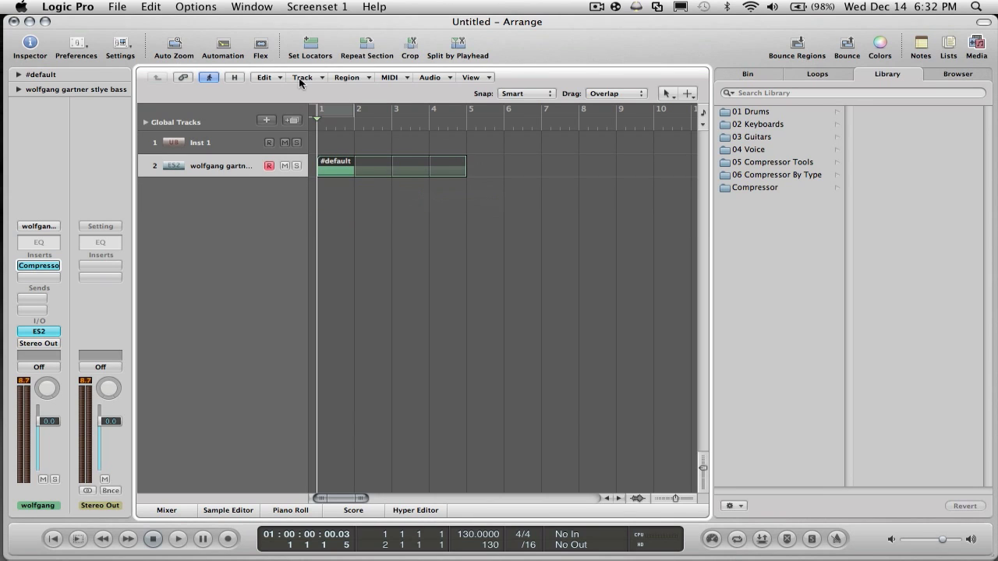
- Show automation again and draw the bass Compressor's ratio dropping to 1.0 at bar 2 and ramping up to 30.0 at bar 5
click(220, 45)
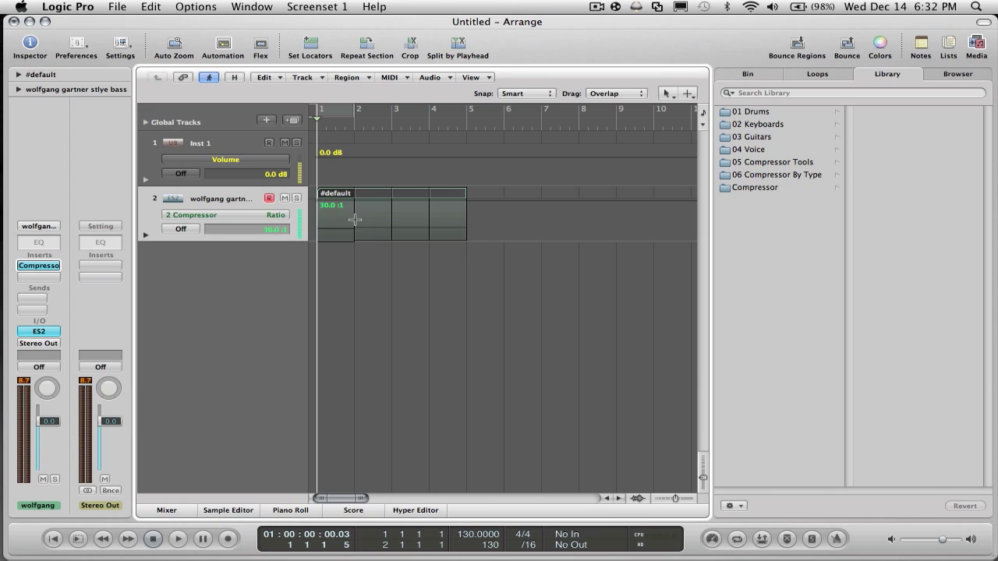
drag(355, 220, 403, 504)
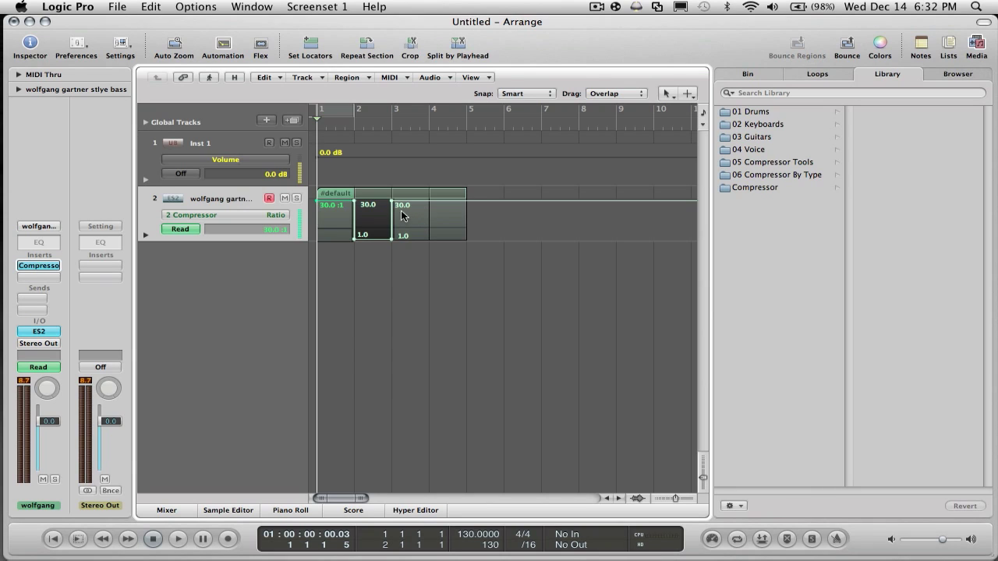
drag(395, 206, 396, 240)
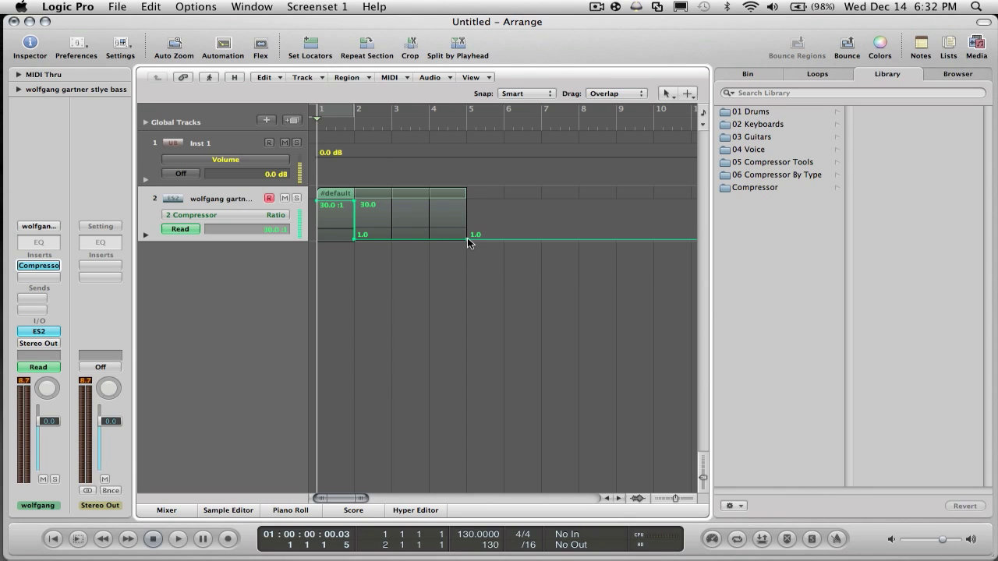
drag(468, 240, 470, 184)
- Play the bass loop through the ratio ramp to bar 5 and return the playhead to the start
key(space)
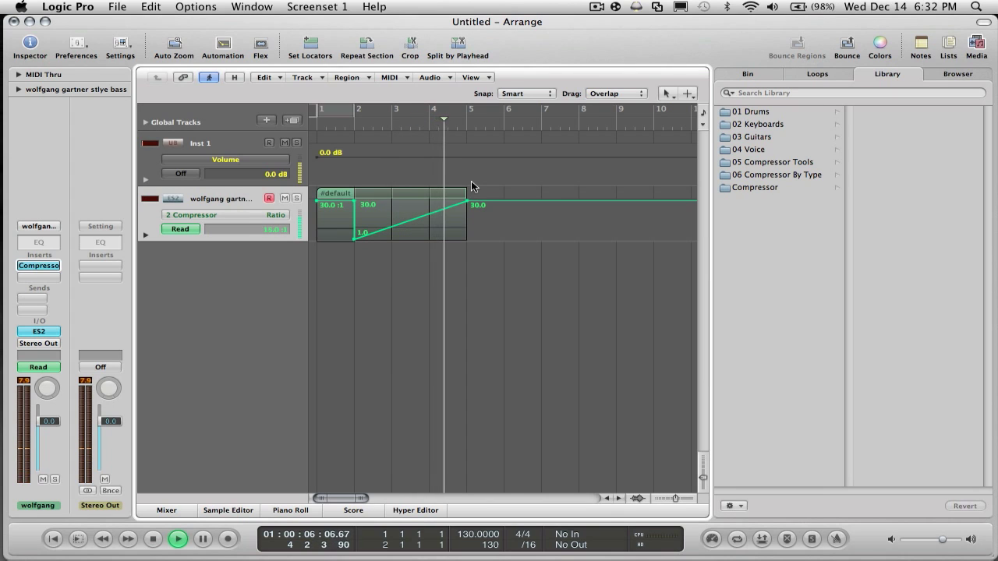
key(space)
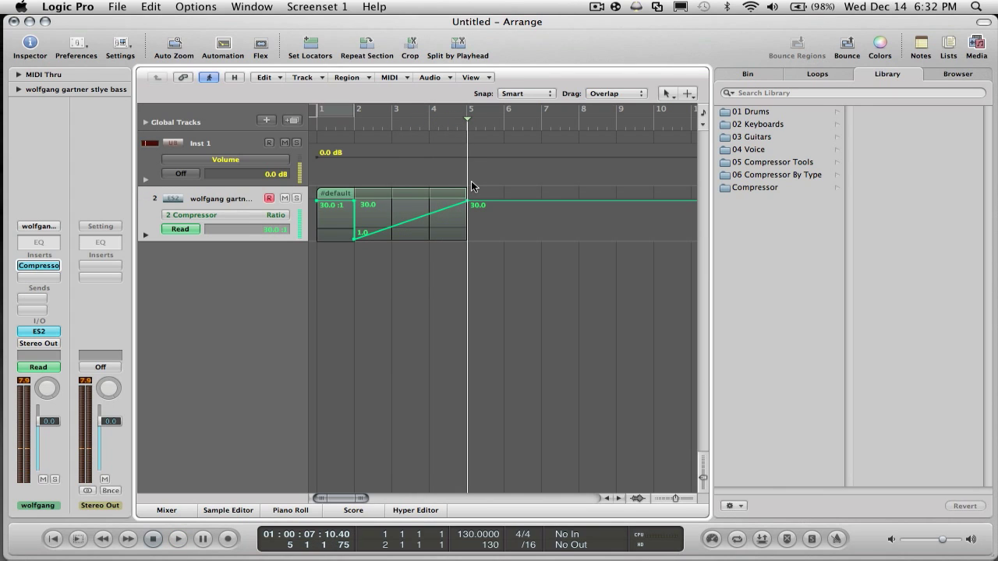
key(Return)
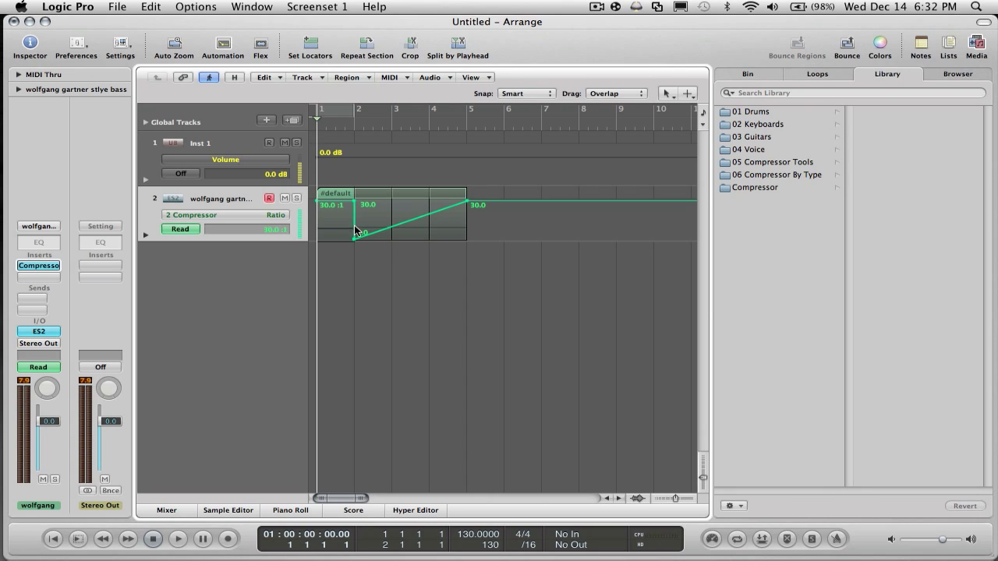
- Remove the 1.0 ratio point at bar 2 to flatten the automation at 30.0, and play the loop from the start
drag(355, 237, 358, 238)
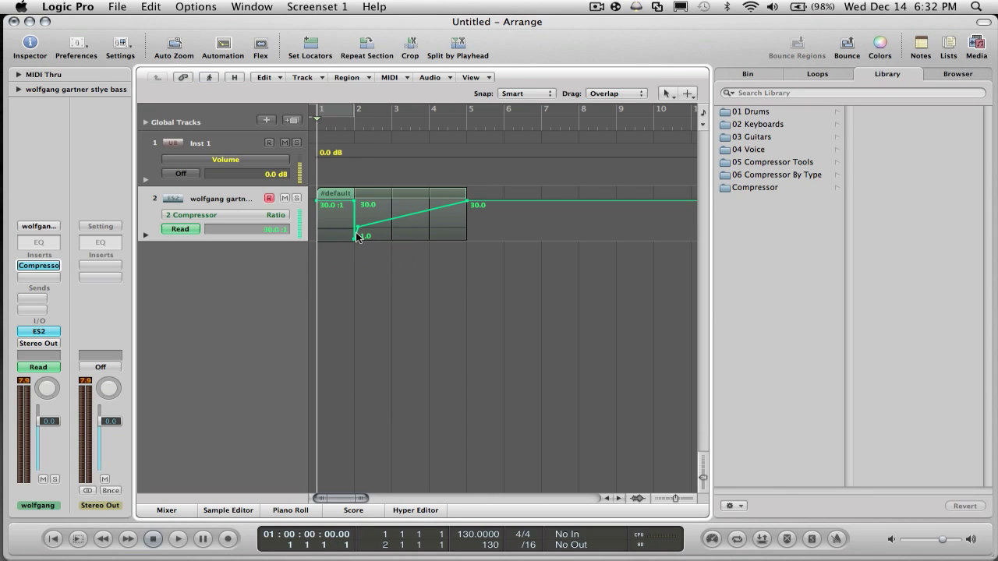
click(354, 237)
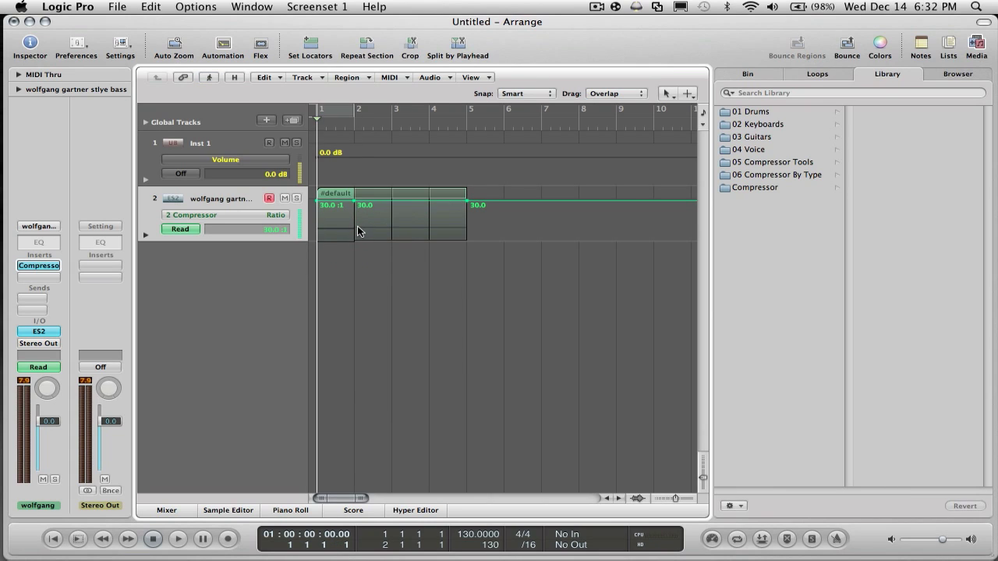
key(space)
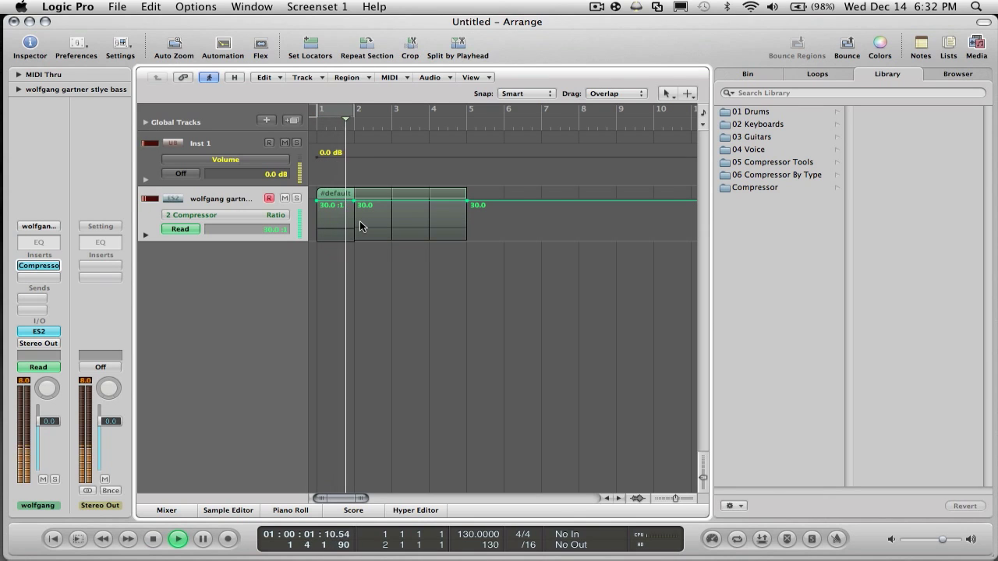
key(space)
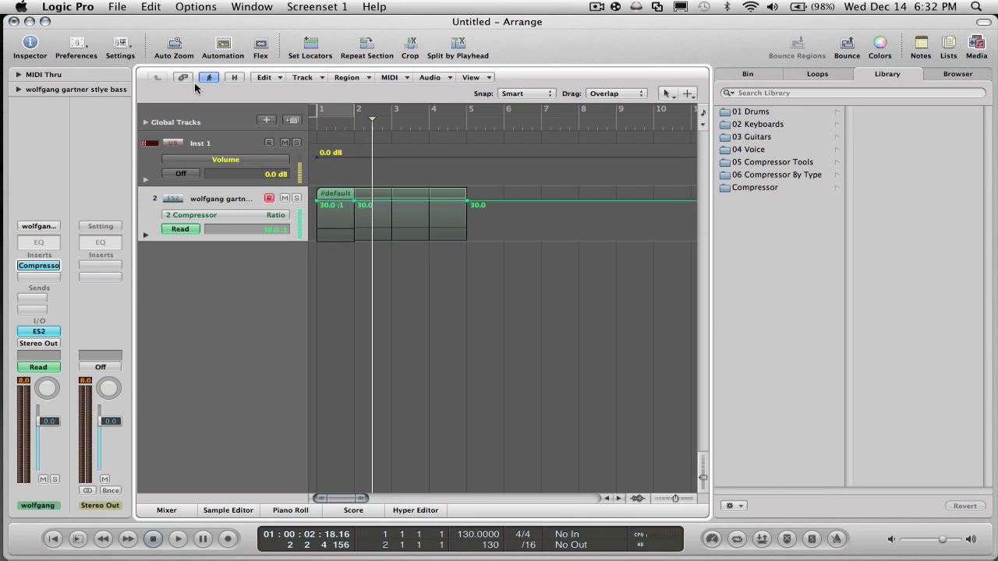
- With automation hidden, replace the bass loops with region copies at bars 2 and 3 and play them from the start
key(a)
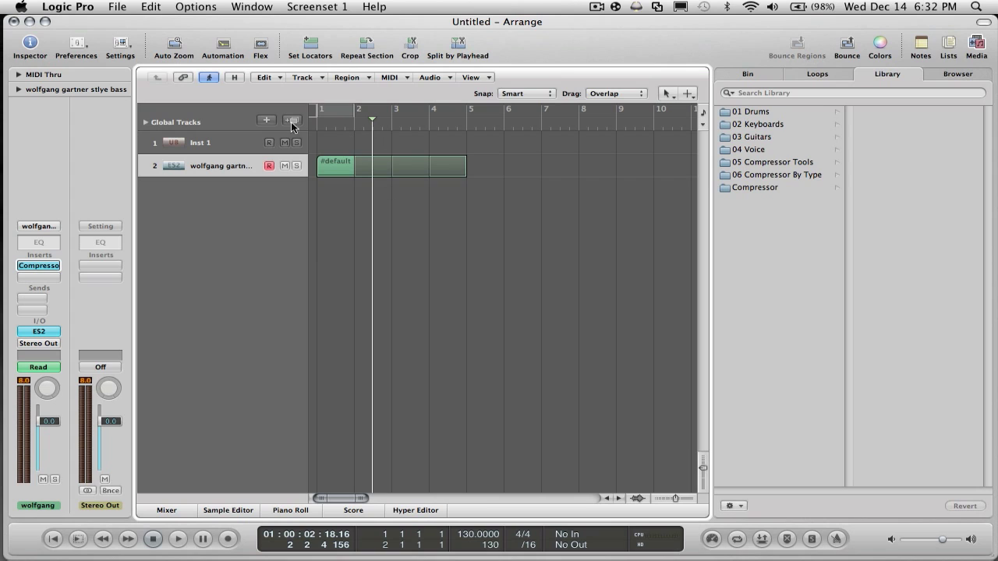
drag(391, 156, 421, 171)
key(Return)
key(space)
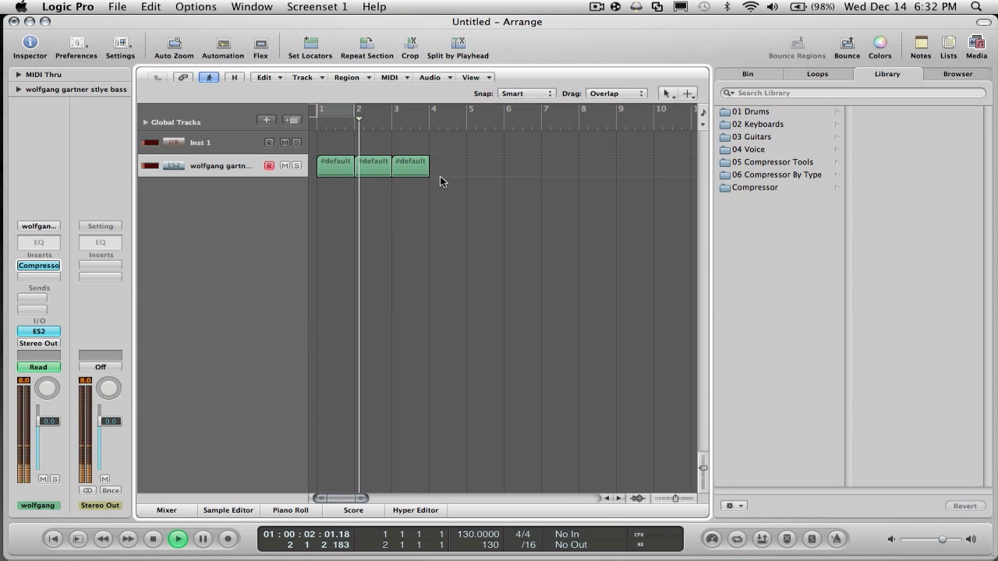
key(space)
- Open the first bass region in the Piano Roll and slightly trim both the end and the start of its D#2 note
double_click(342, 166)
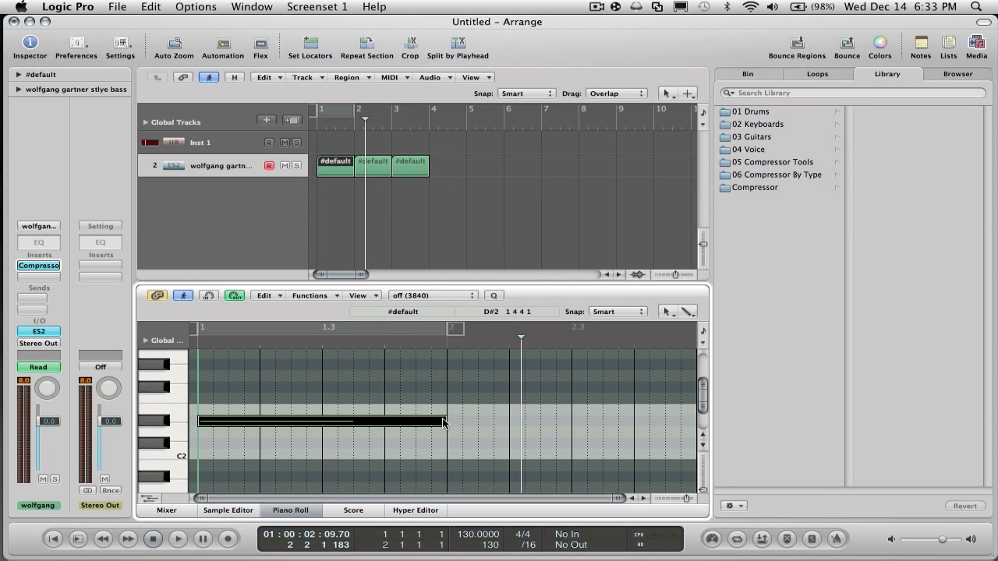
drag(445, 421, 441, 421)
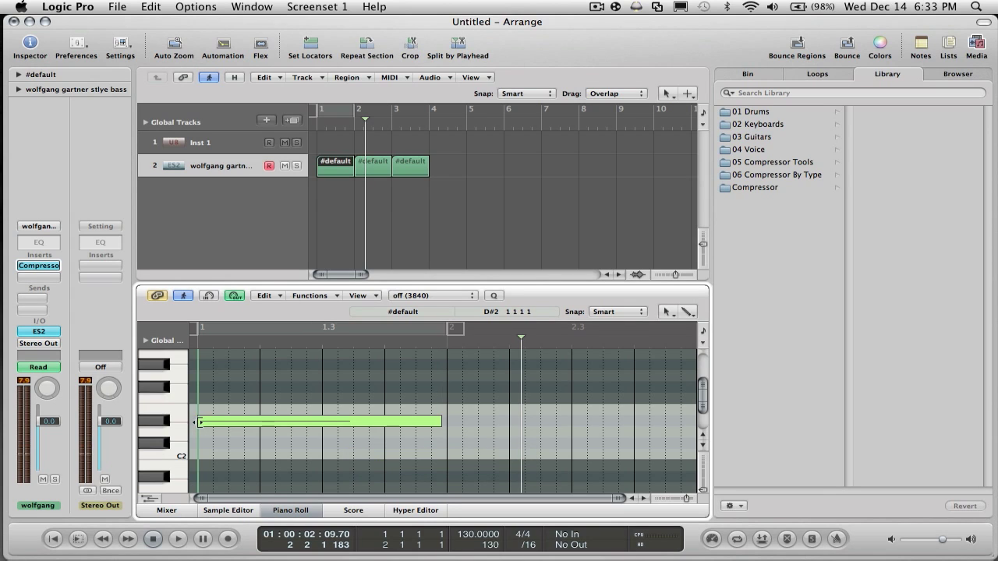
drag(202, 421, 206, 421)
- Play the trimmed bass note from before bar 1 into bar 3, closing the Piano Roll during playback
key(space)
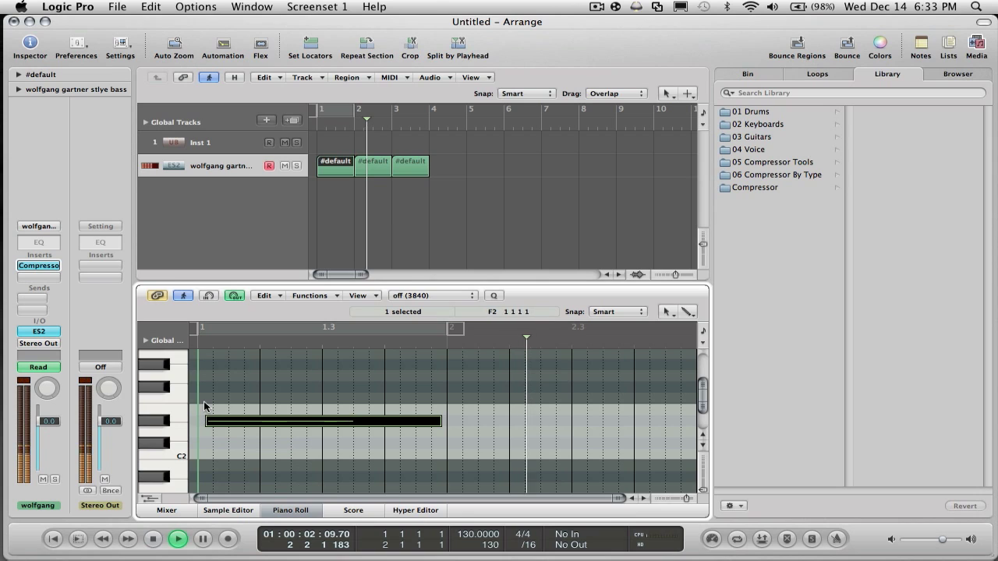
key(space)
key(comma)
key(comma)
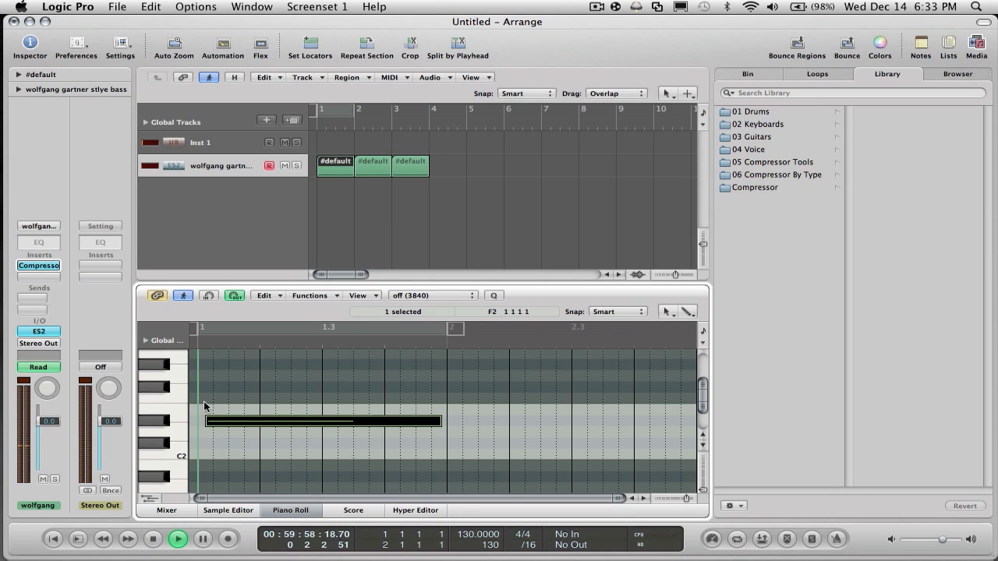
key(space)
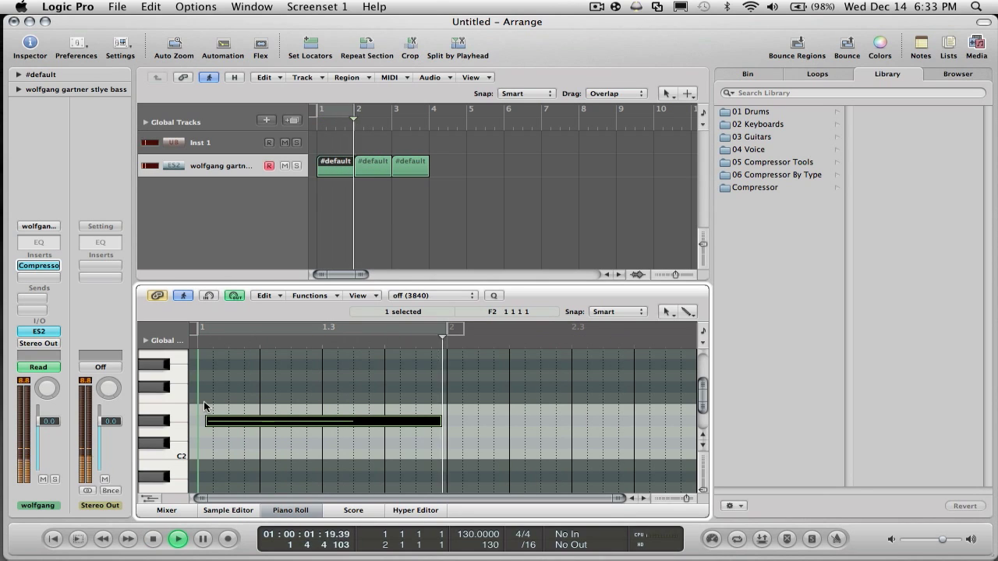
key(p)
click(312, 273)
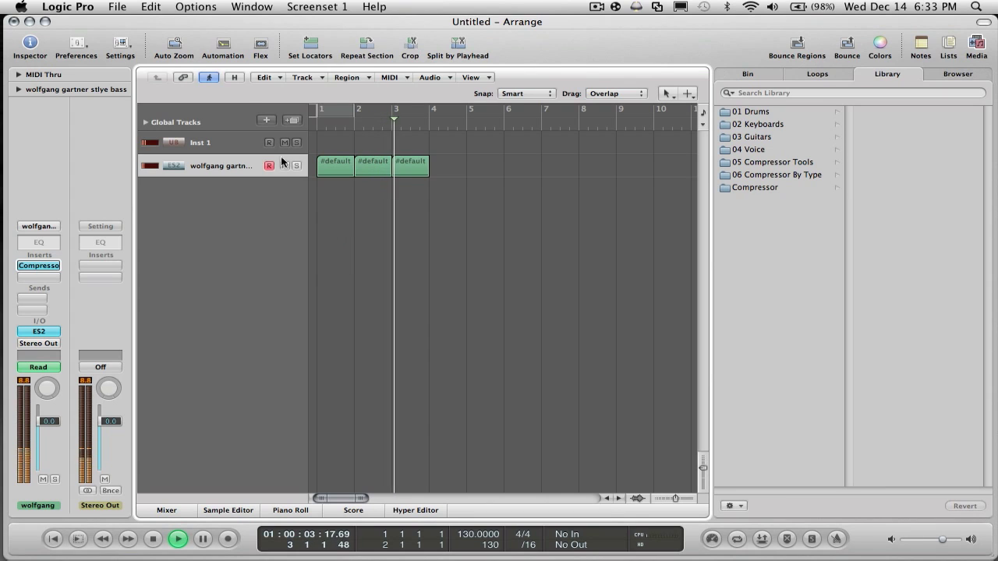
key(space)
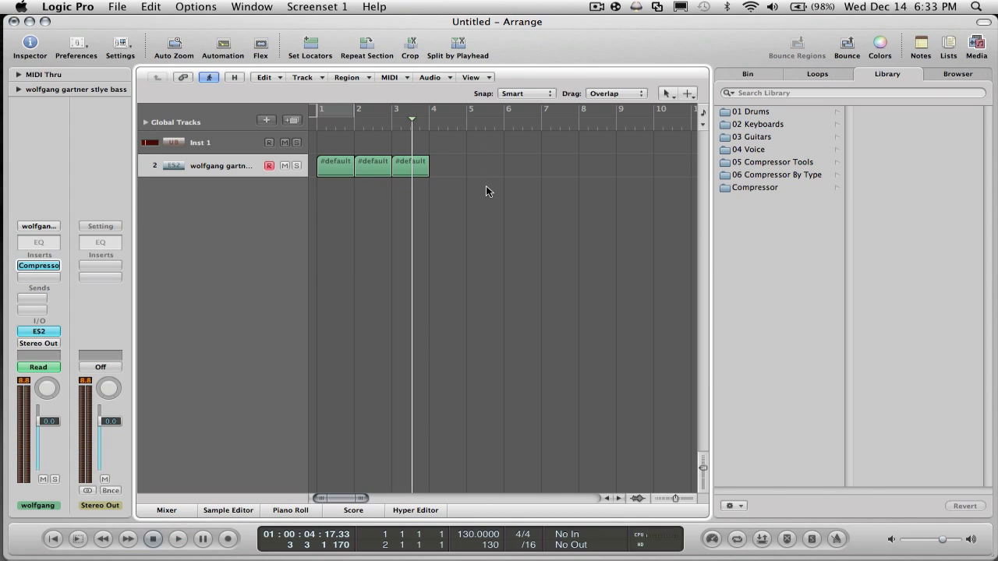
- Show automation and review the bass Compressor's automatable parameters and its plug-in settings
click(223, 45)
click(220, 223)
mouse_move(245, 260)
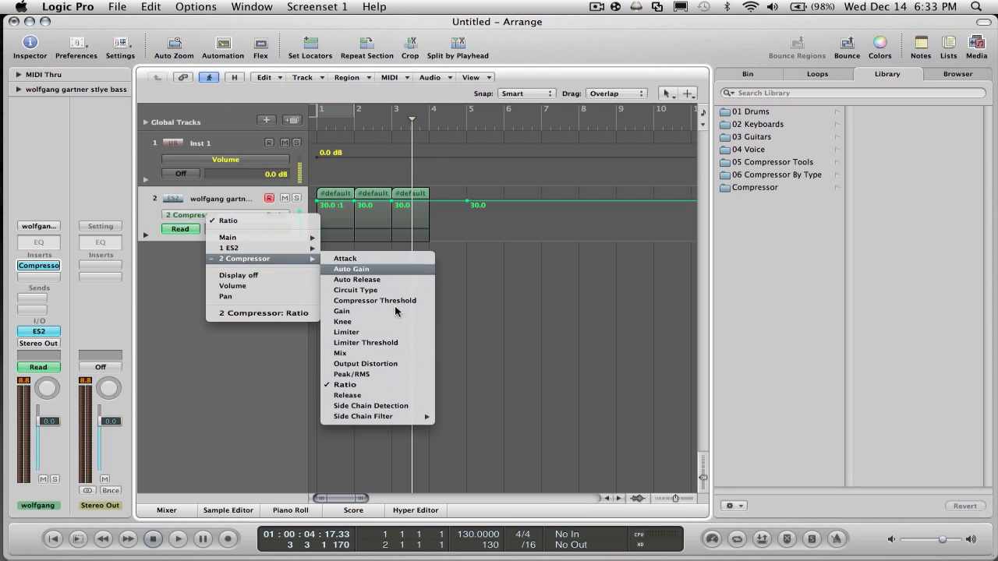
click(162, 334)
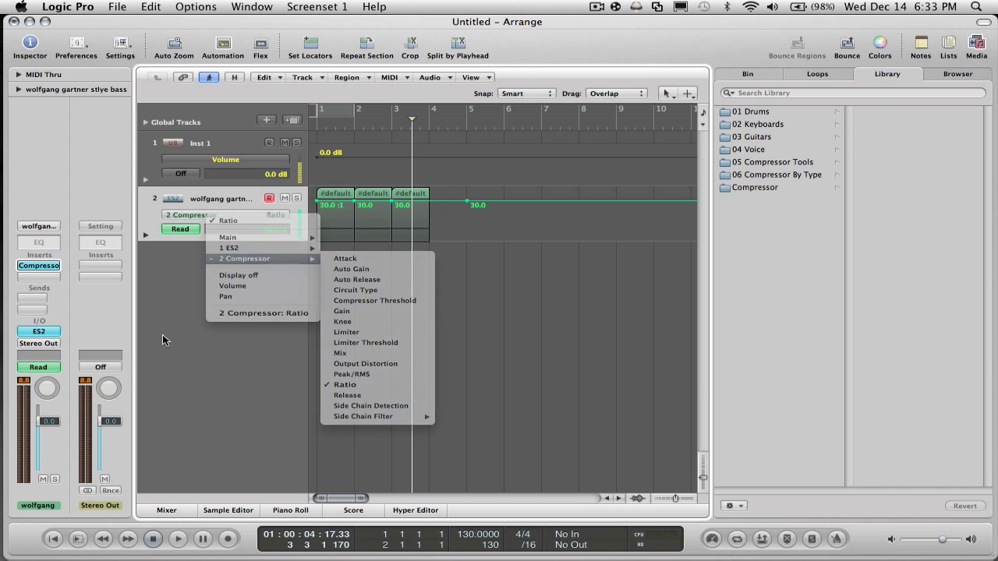
click(36, 266)
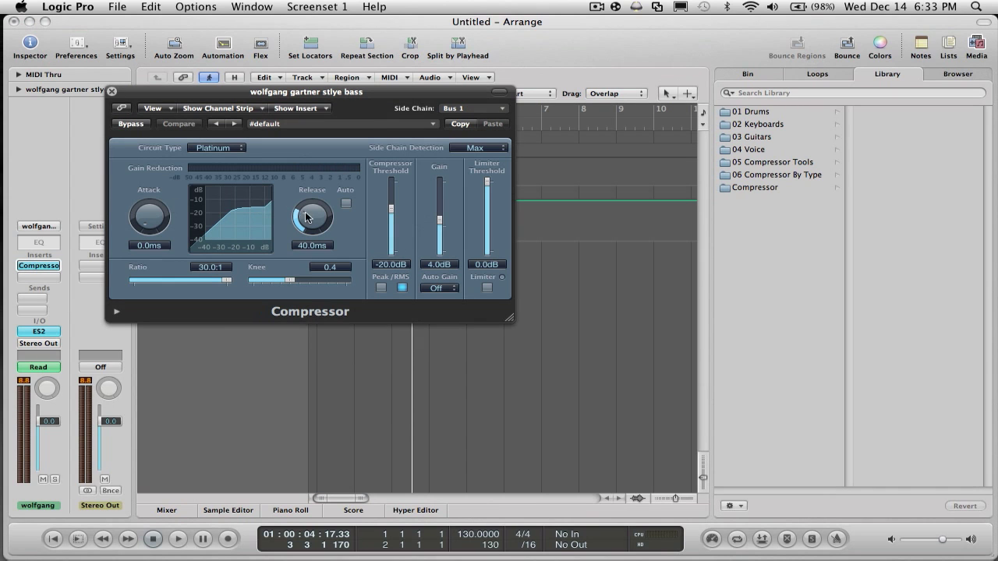
click(110, 92)
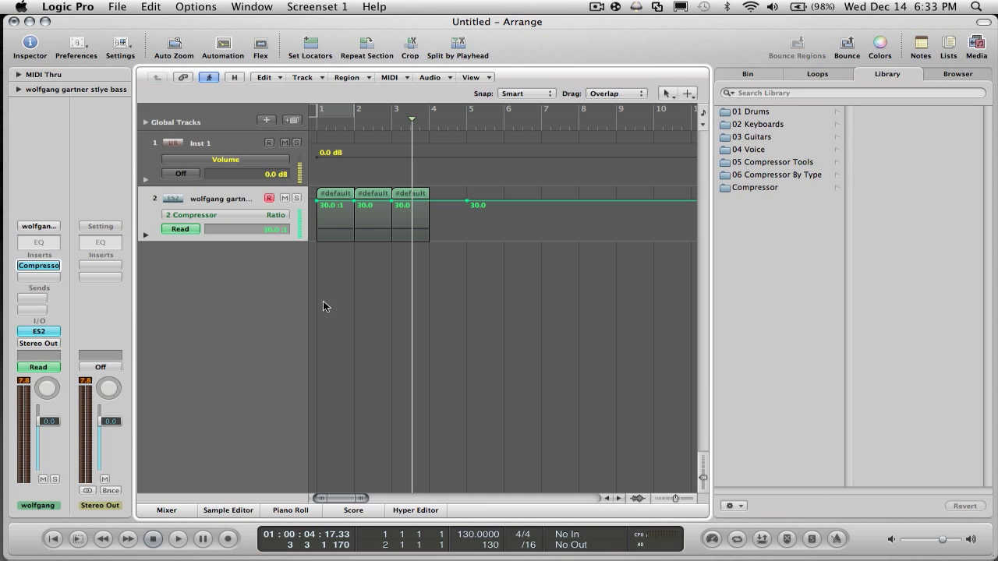
key(x)
key(x)
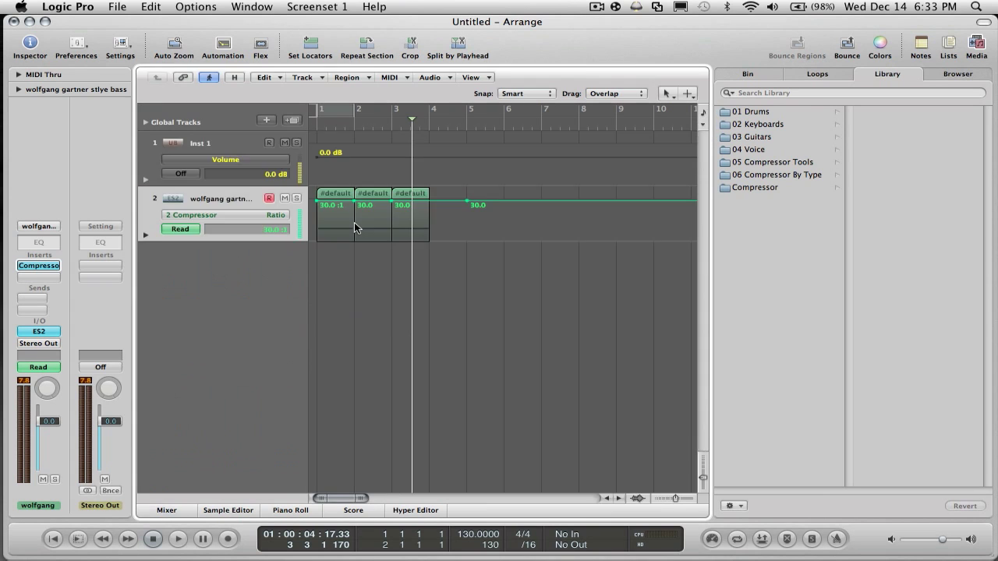
key(x)
key(x)
- Drop the bass Compressor's ratio to 2.2 across the second half of bar 2, and raise that section back to 30.0
drag(371, 223, 400, 363)
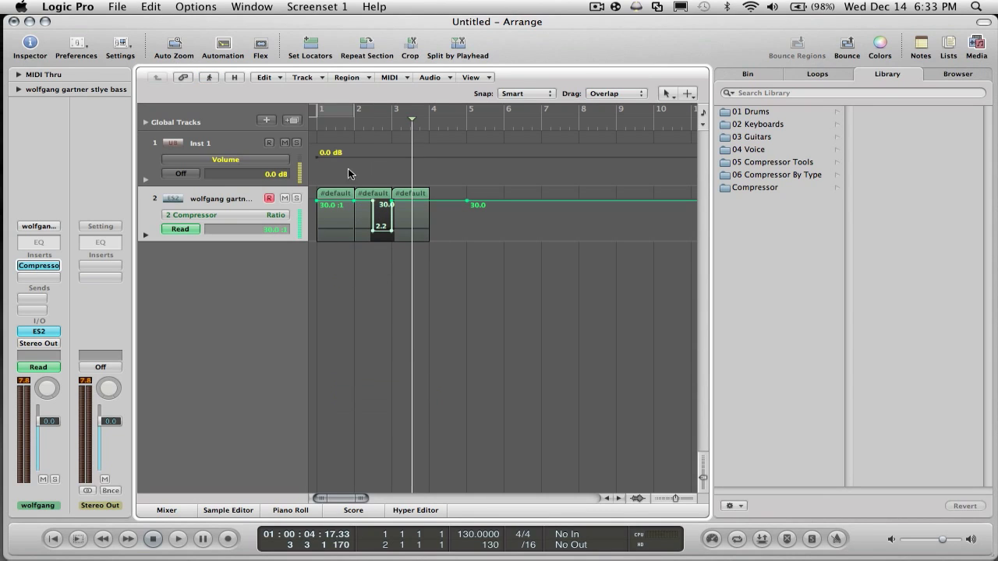
click(383, 194)
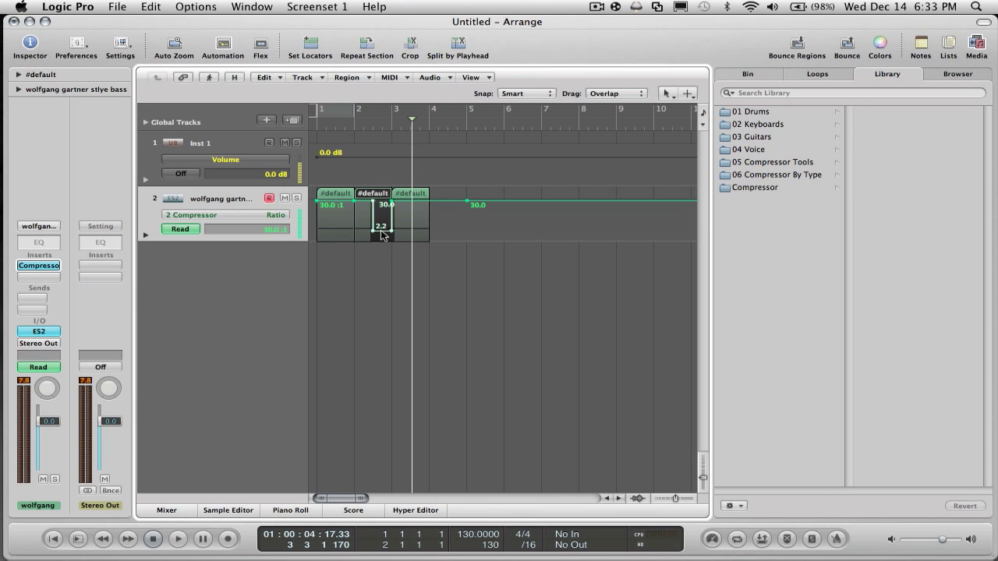
drag(382, 235, 382, 176)
click(415, 211)
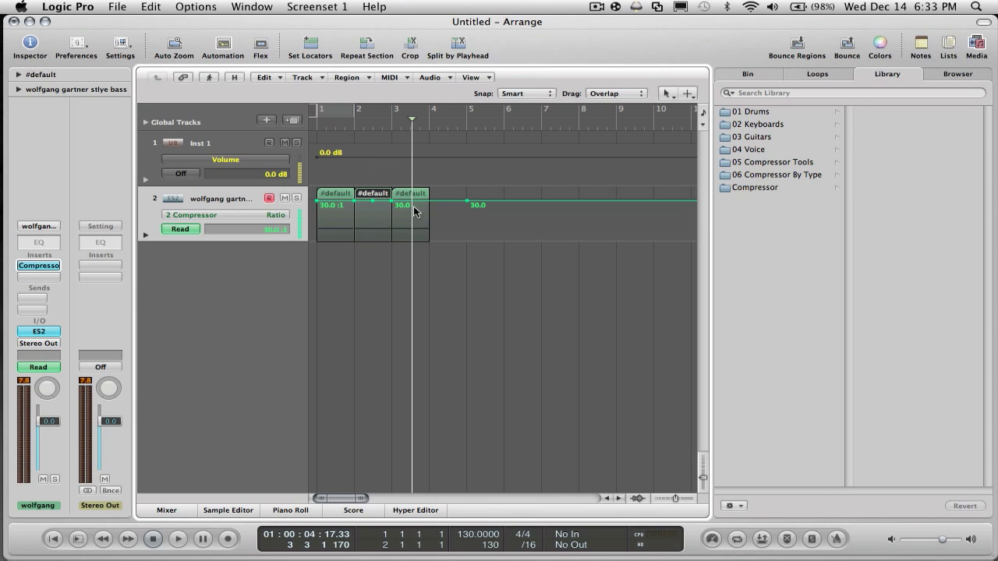
- Hide the track automation and deselect the bass region
key(a)
click(381, 240)
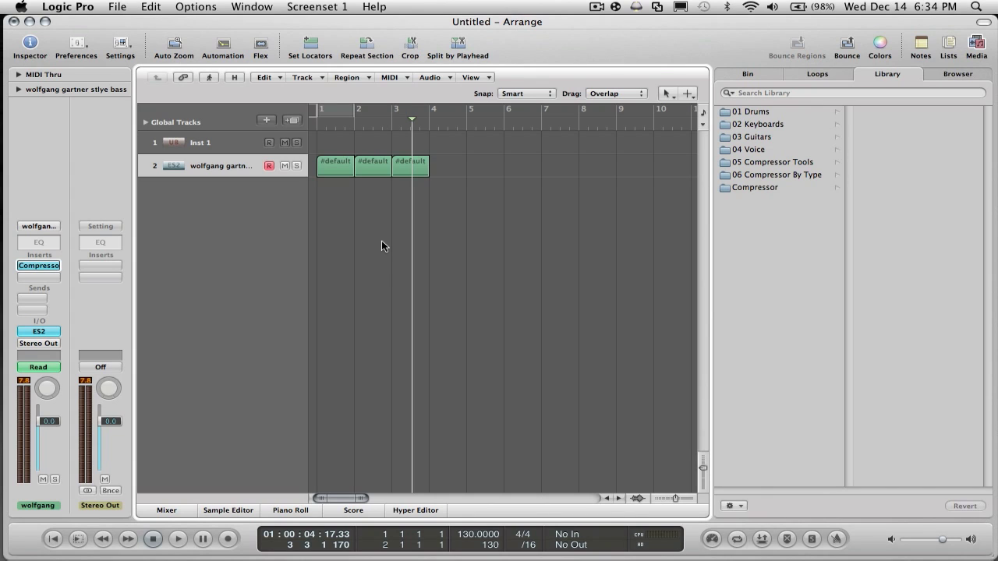
click(592, 8)
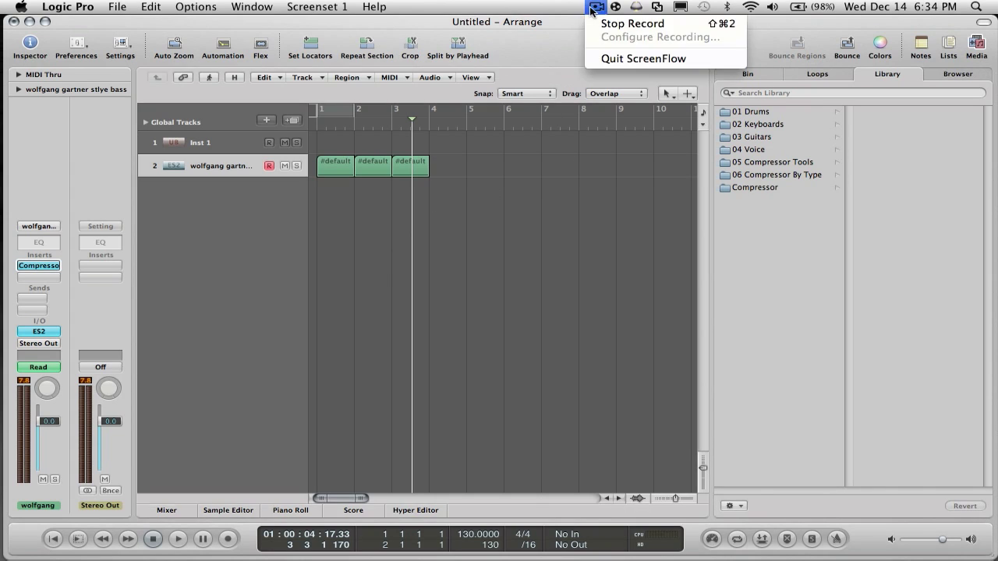